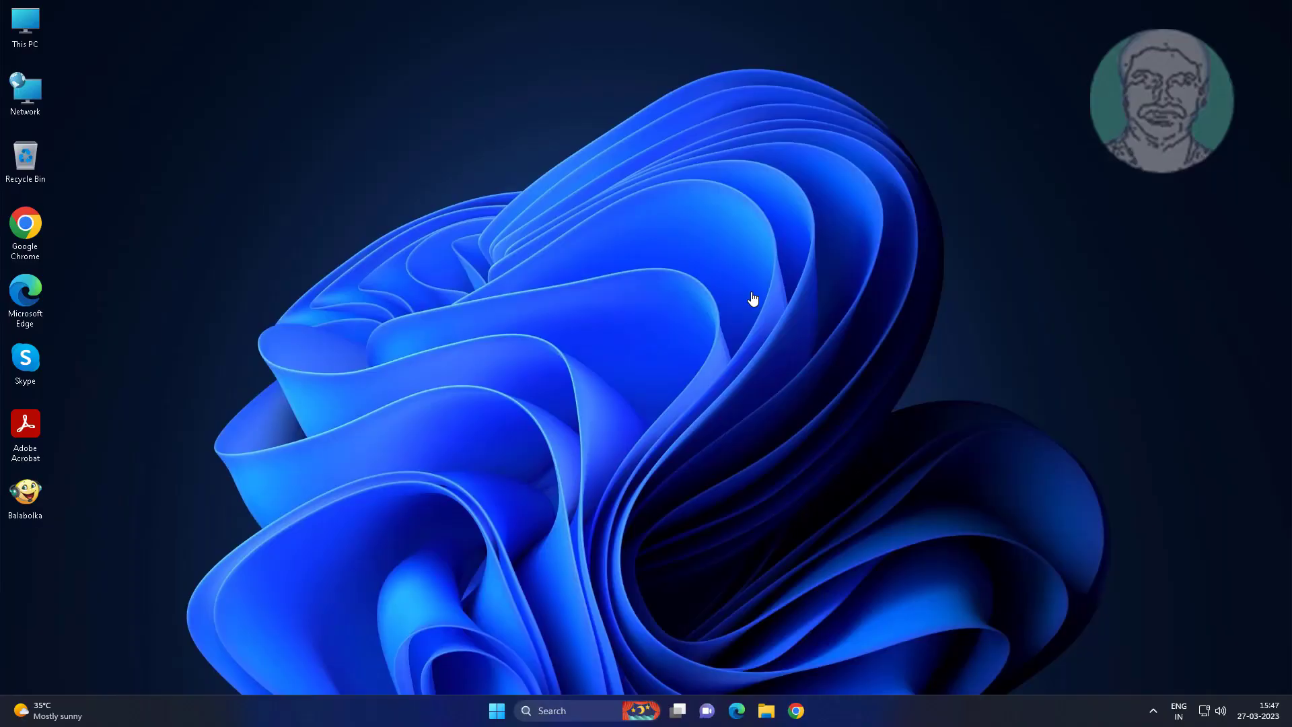
Open Settings and go to System > Troubleshoot > Other troubleshooters.
click(497, 711)
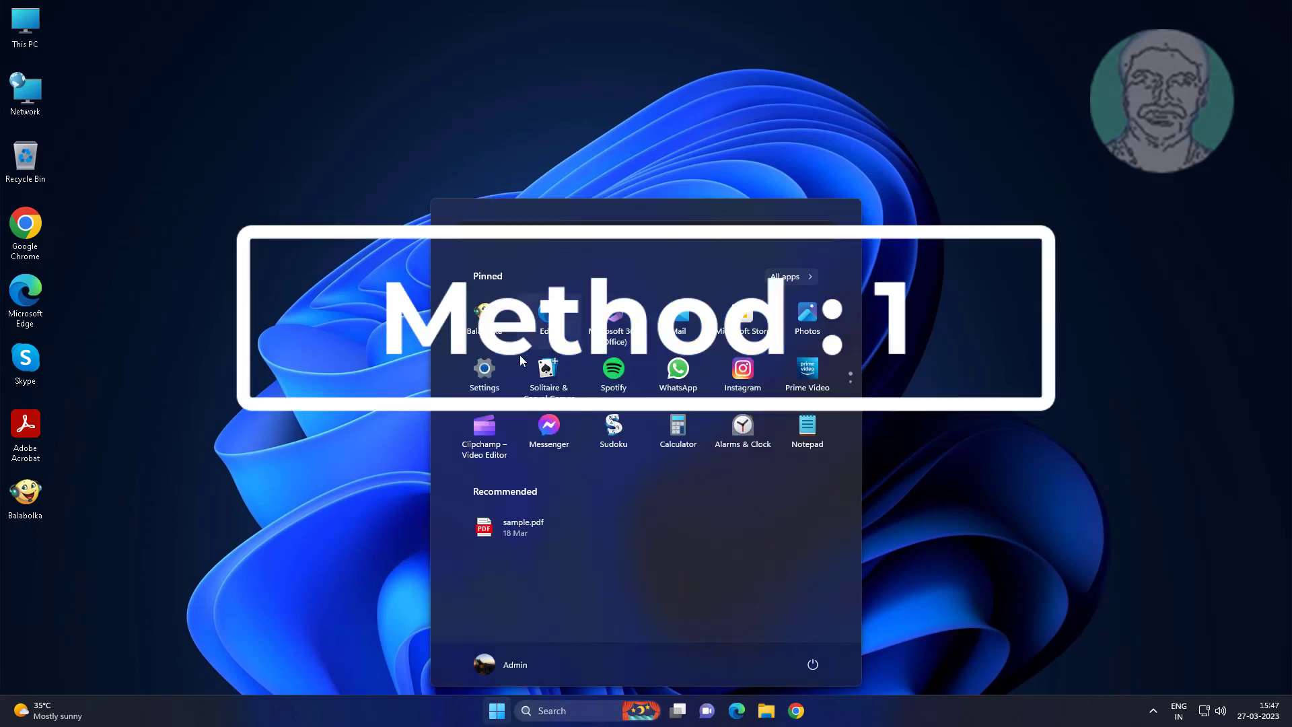
click(494, 364)
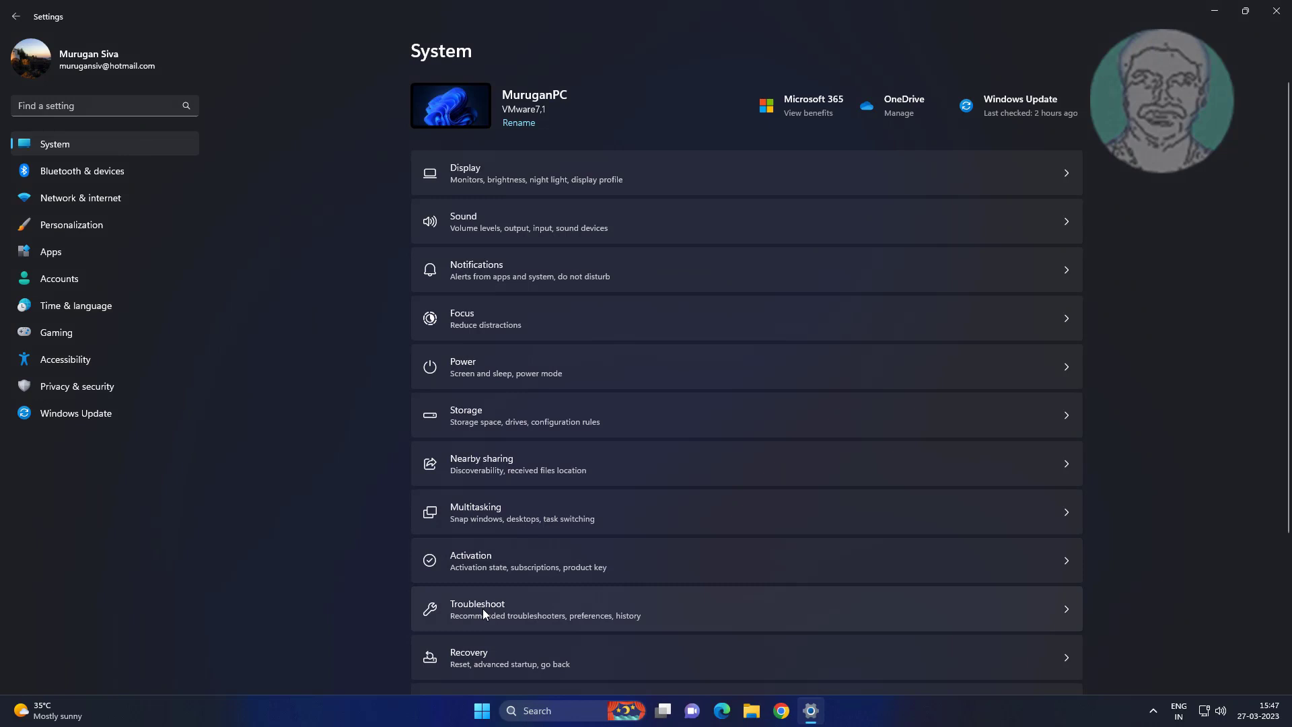
click(569, 608)
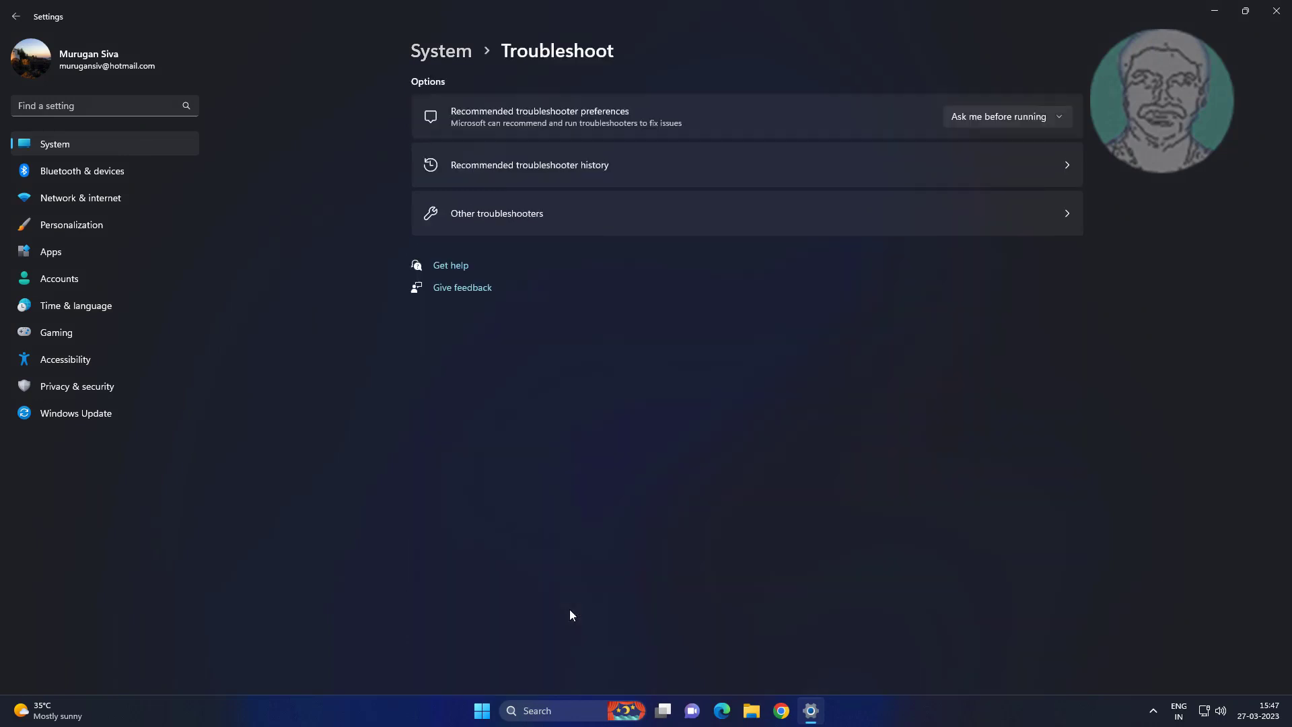
click(530, 224)
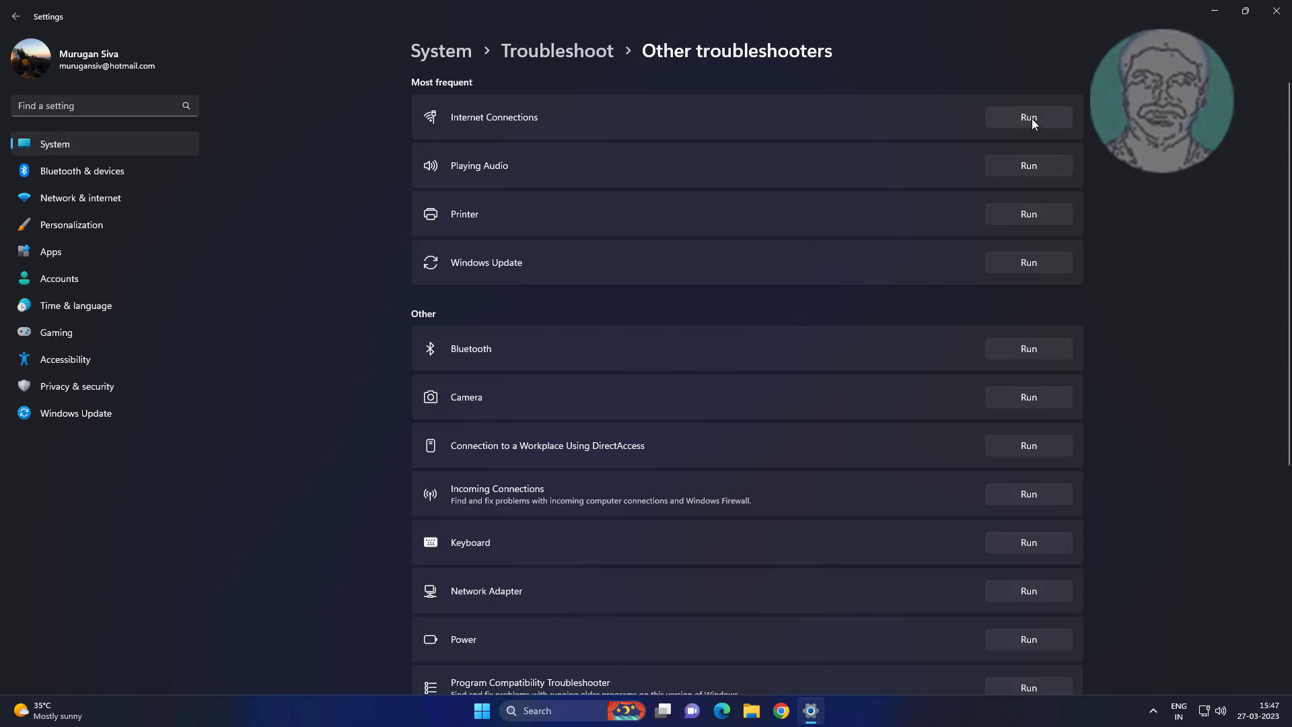
Run the Internet Connections troubleshooter on the Internet connection and dismiss it when it finds no problem.
click(1032, 119)
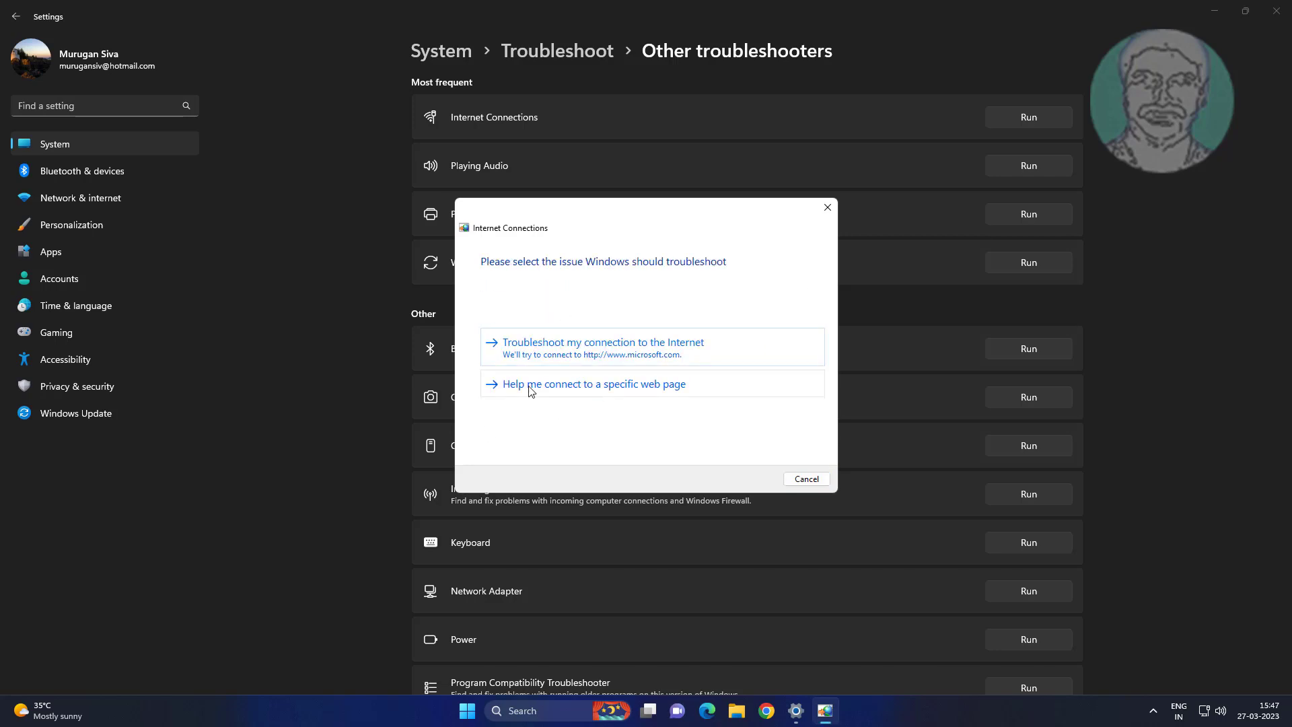
click(597, 357)
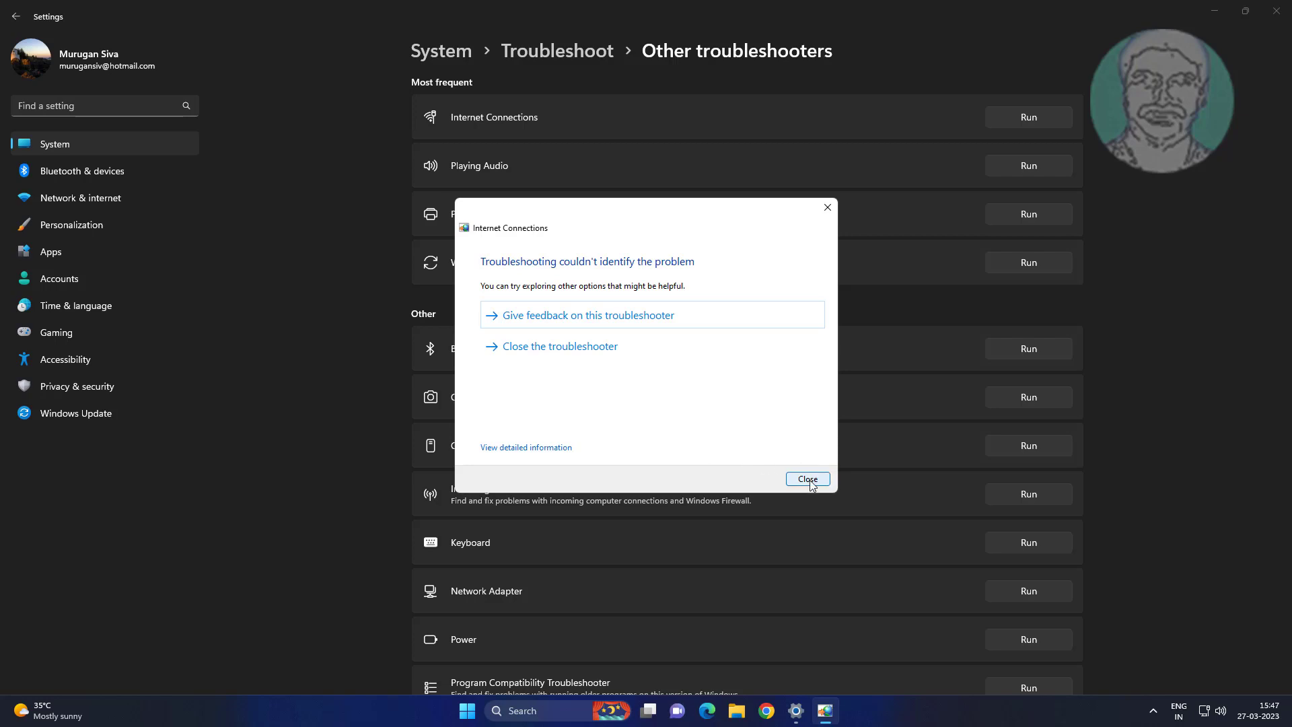
click(808, 479)
Relaunch Settings to Other troubleshooters and scroll down to Windows Store Apps.
click(1271, 7)
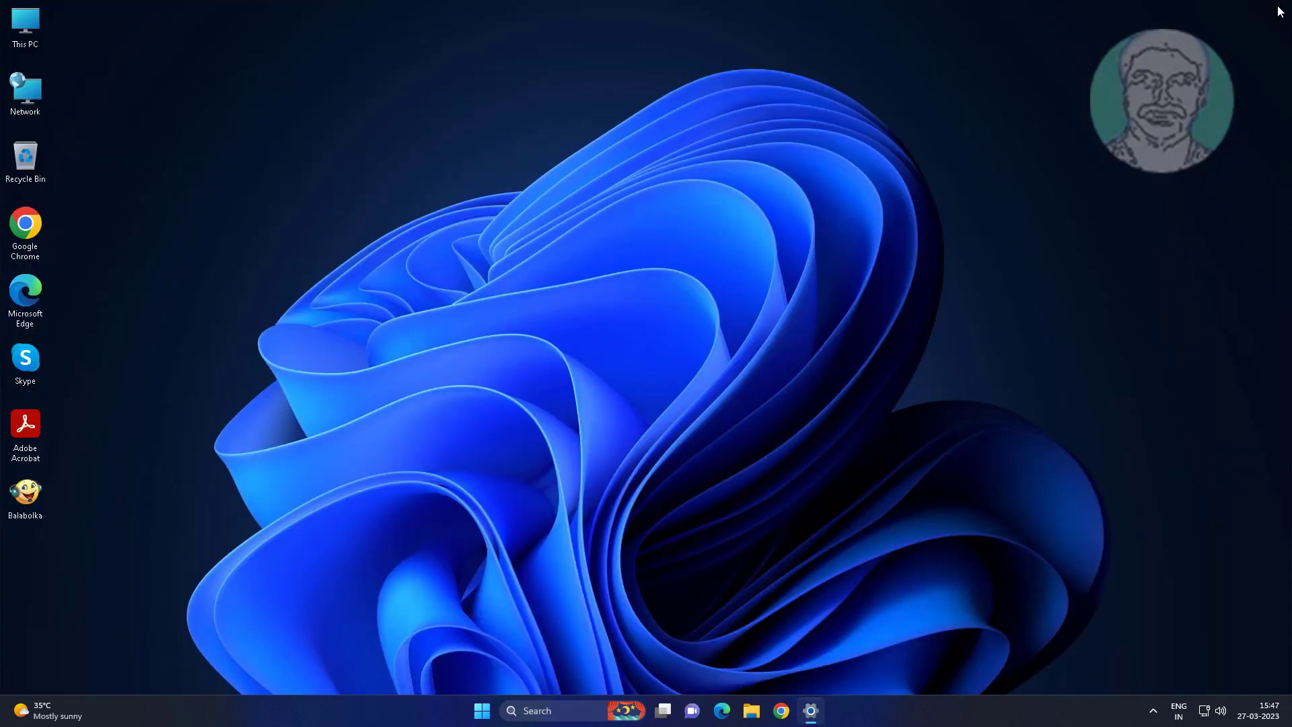
click(504, 709)
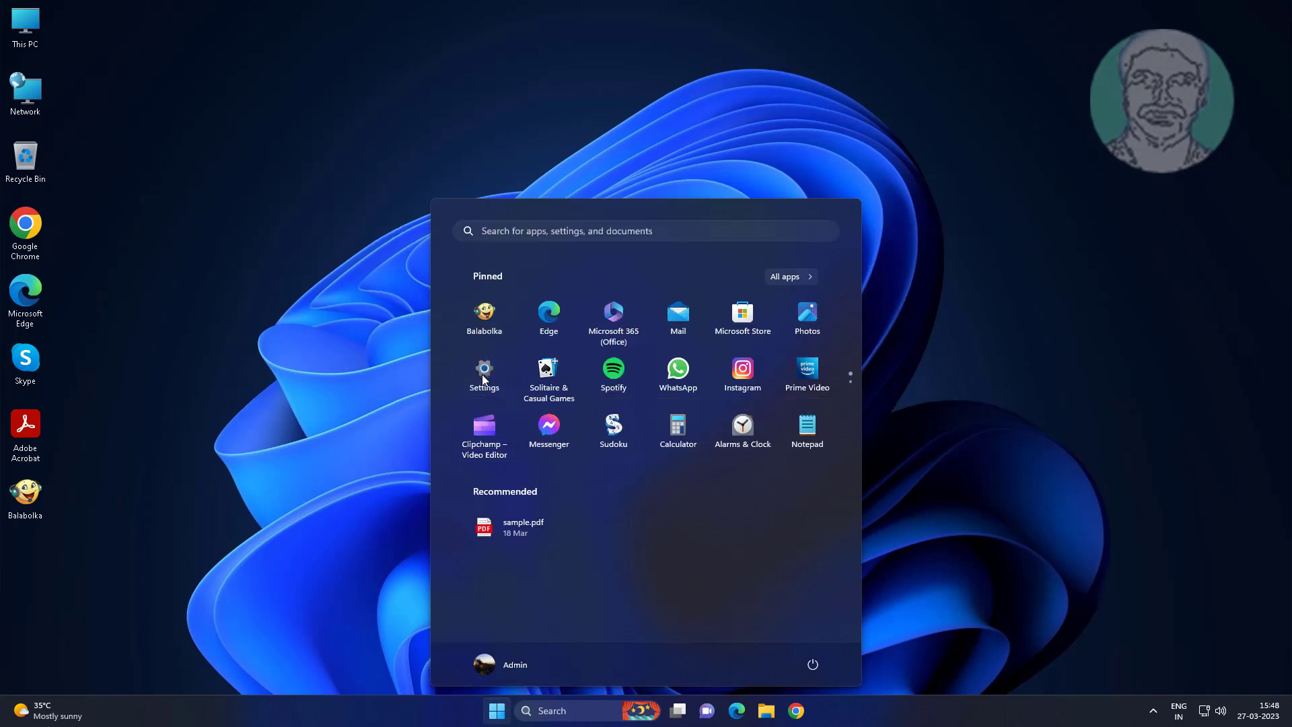
click(482, 374)
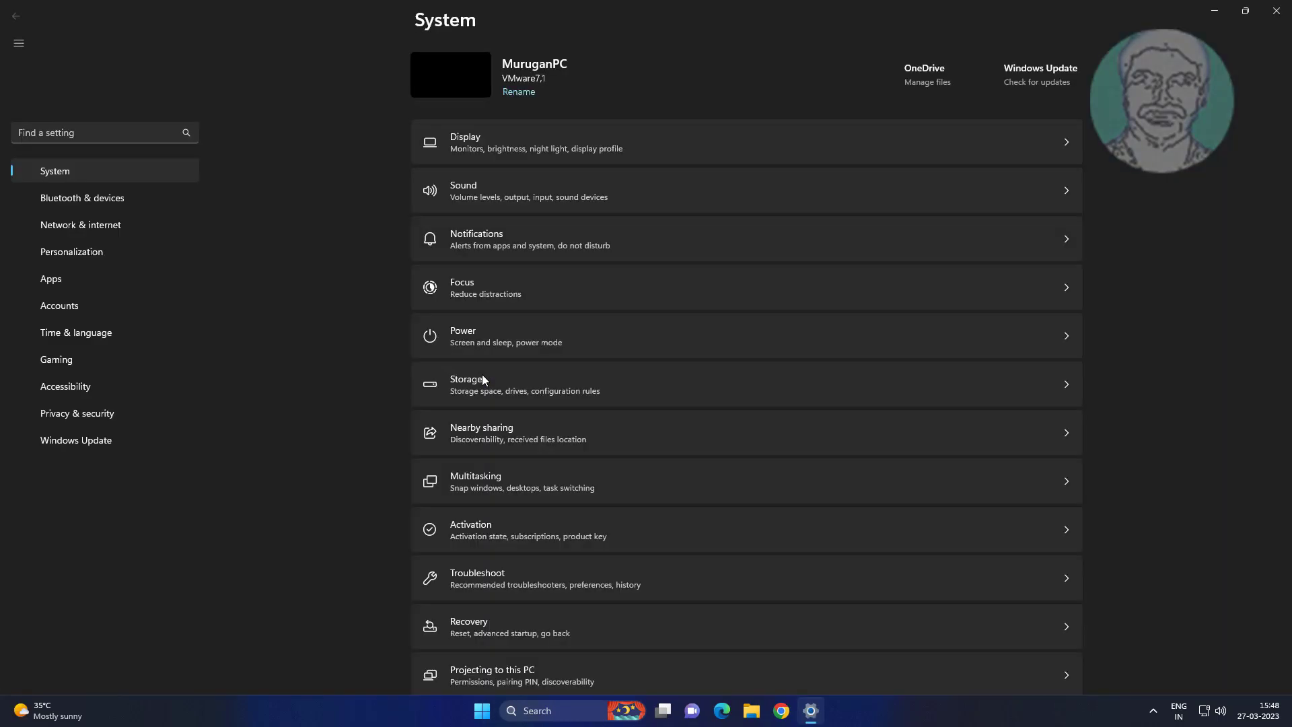
scroll(664, 434, down, 3)
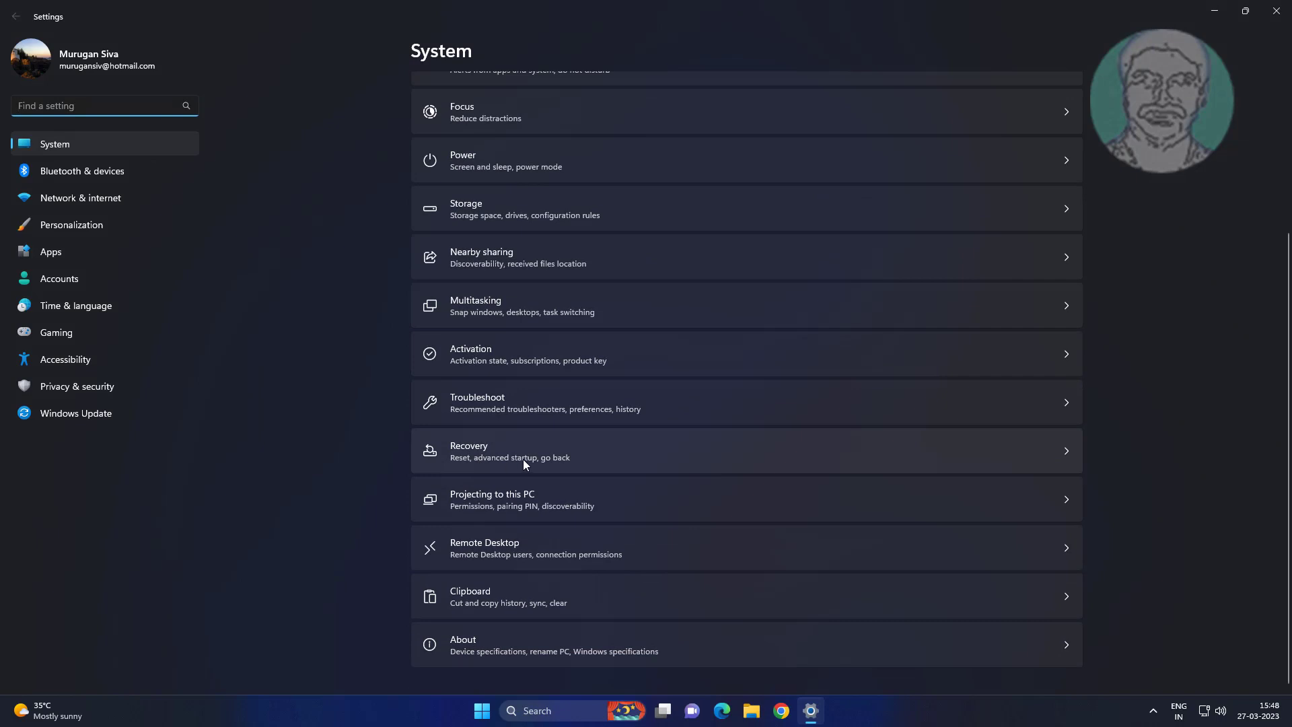
click(561, 406)
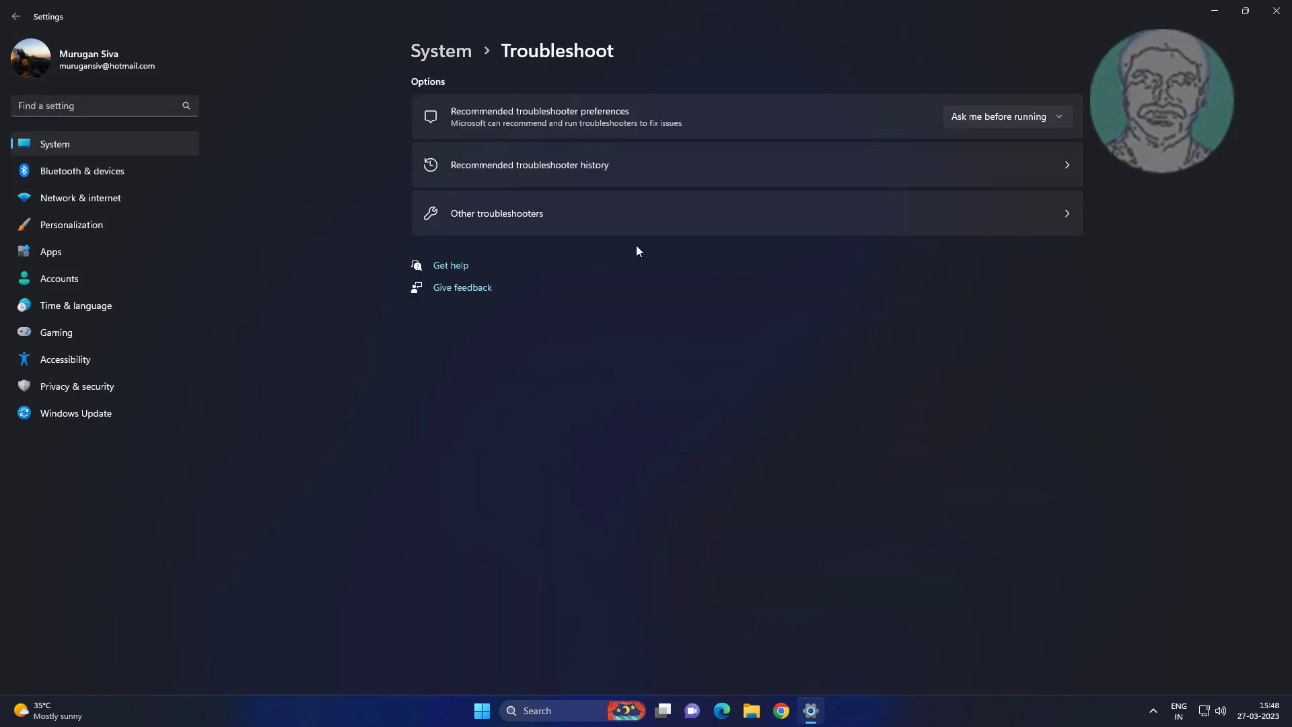
click(526, 217)
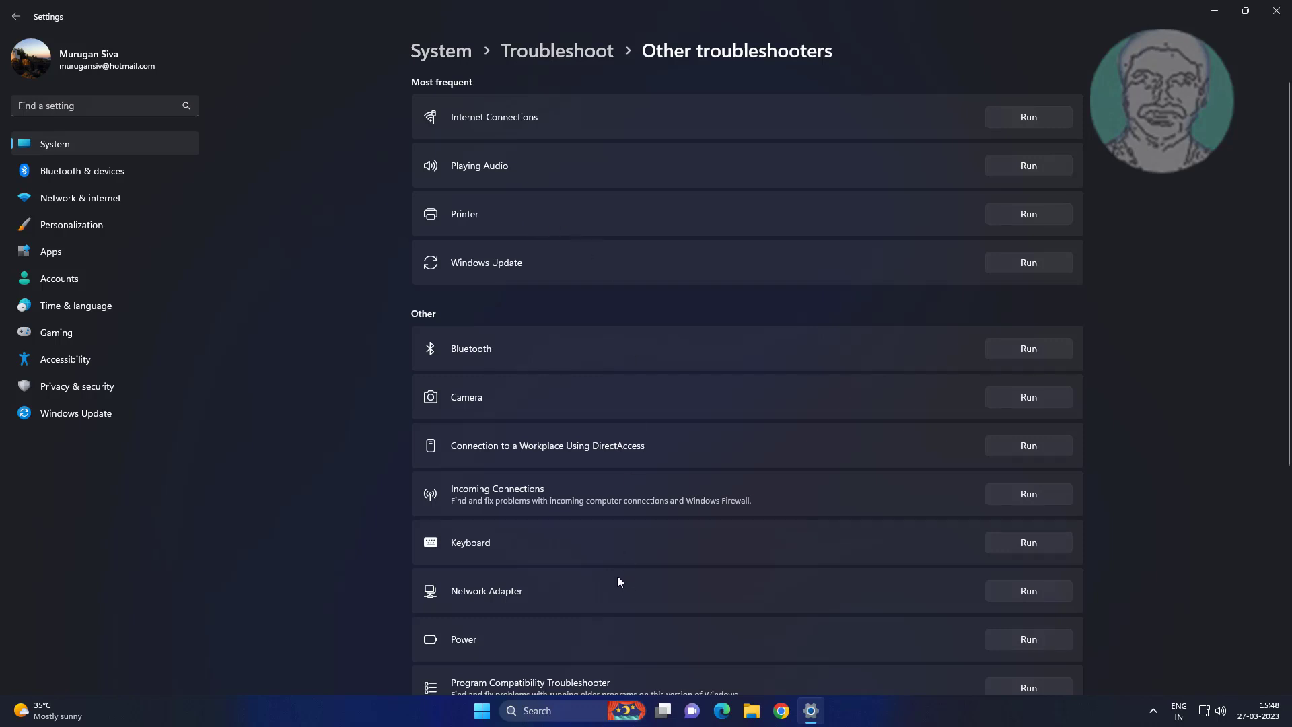
scroll(618, 579, down, 5)
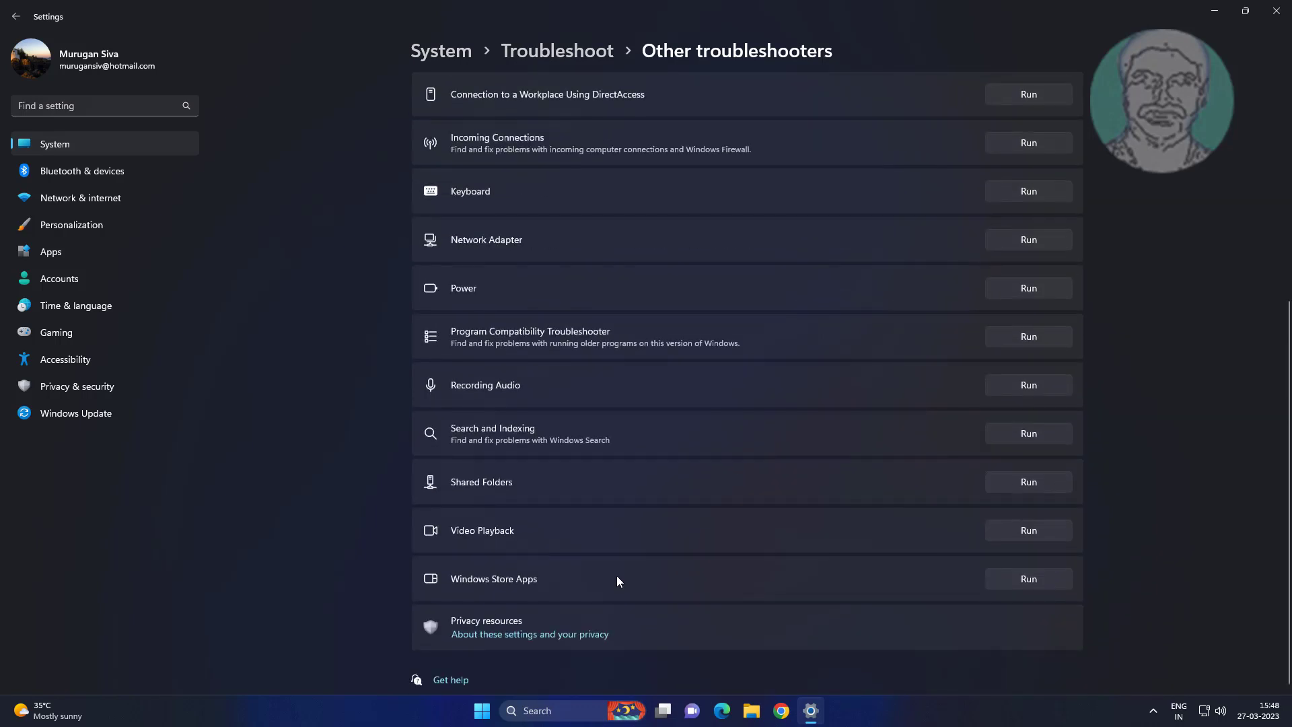
Run the Windows Store Apps troubleshooter and close it after it finds no problem.
click(1028, 580)
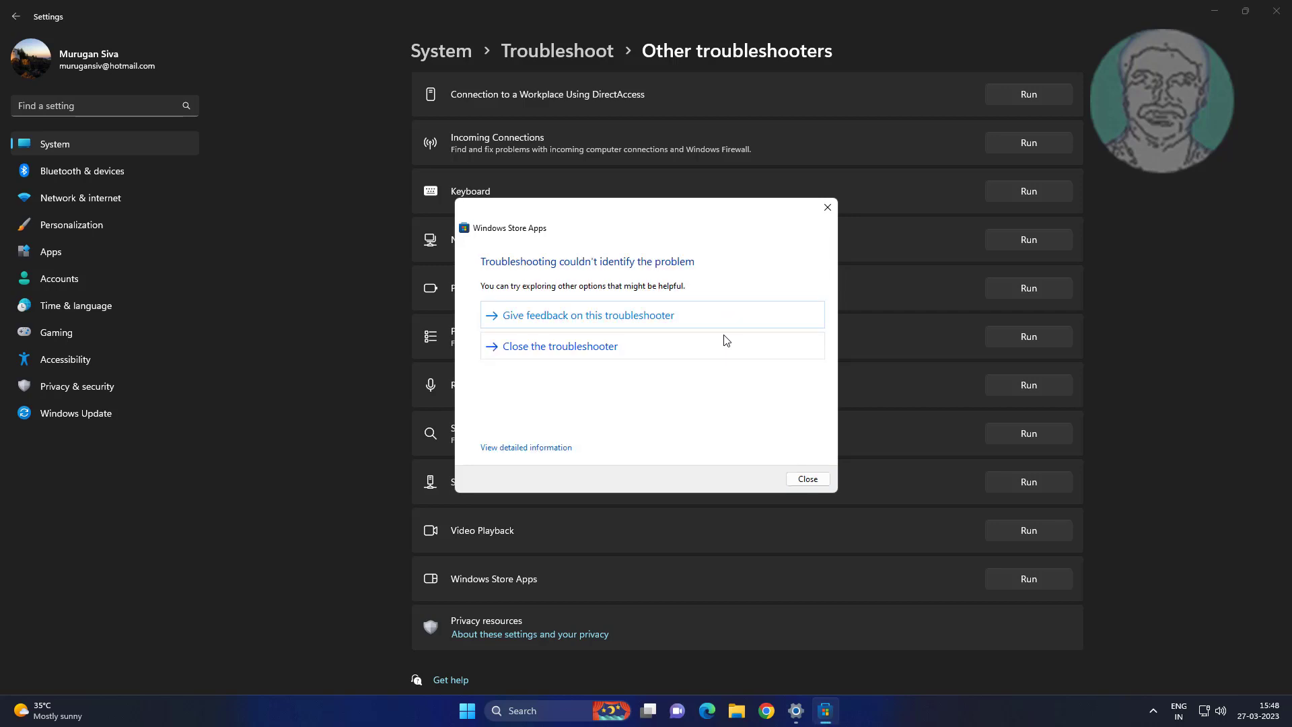
click(818, 482)
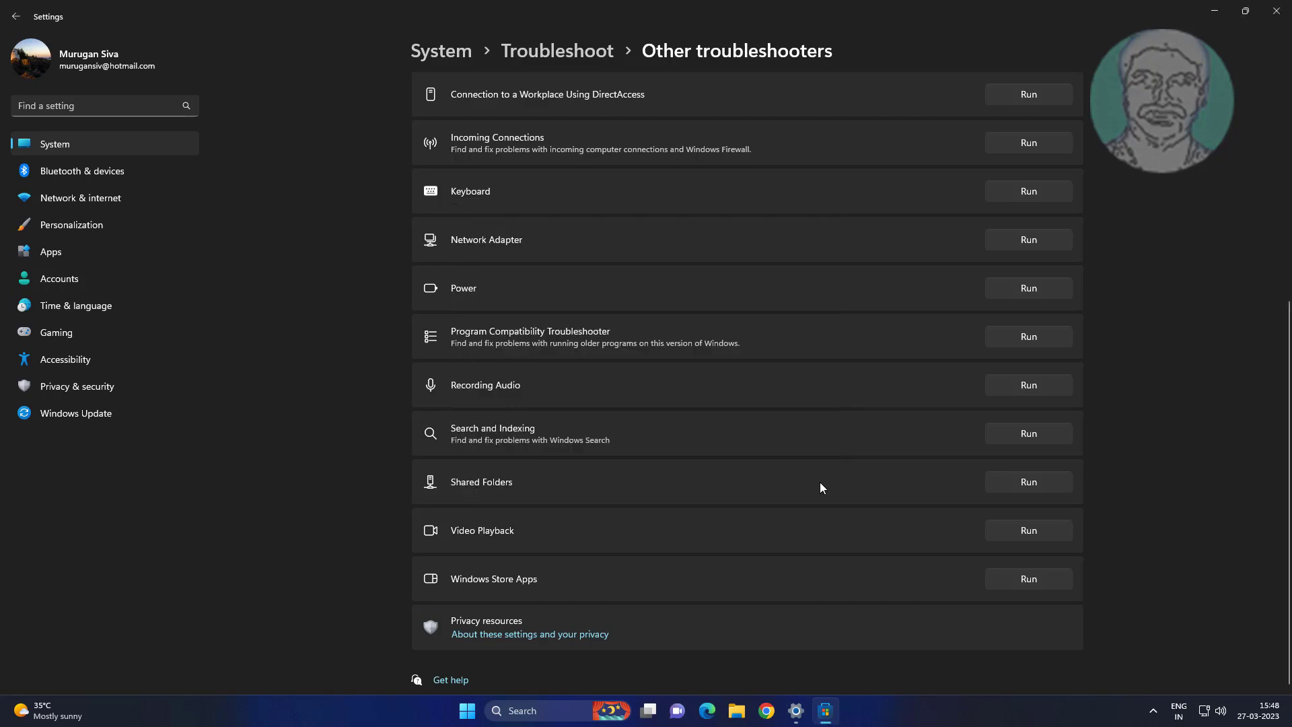
Close Settings and run wsreset from the Run dialog to reset the Store cache.
click(1277, 12)
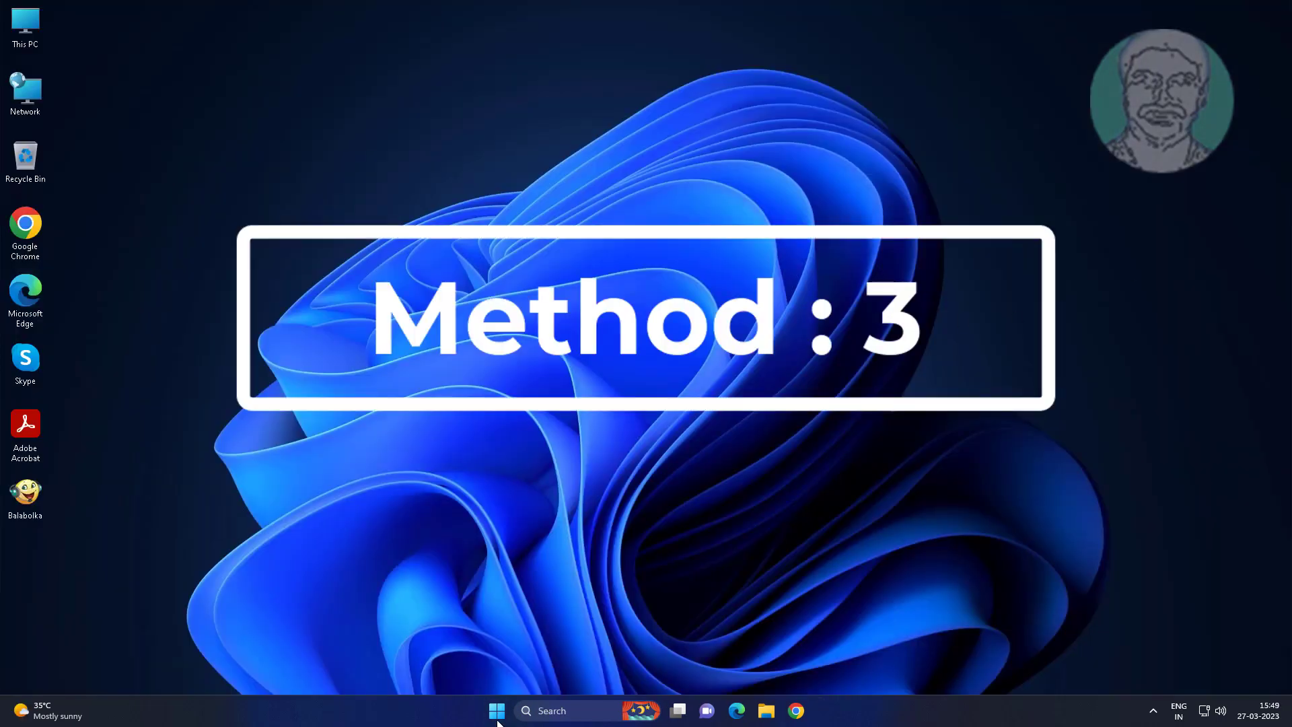
right_click(498, 722)
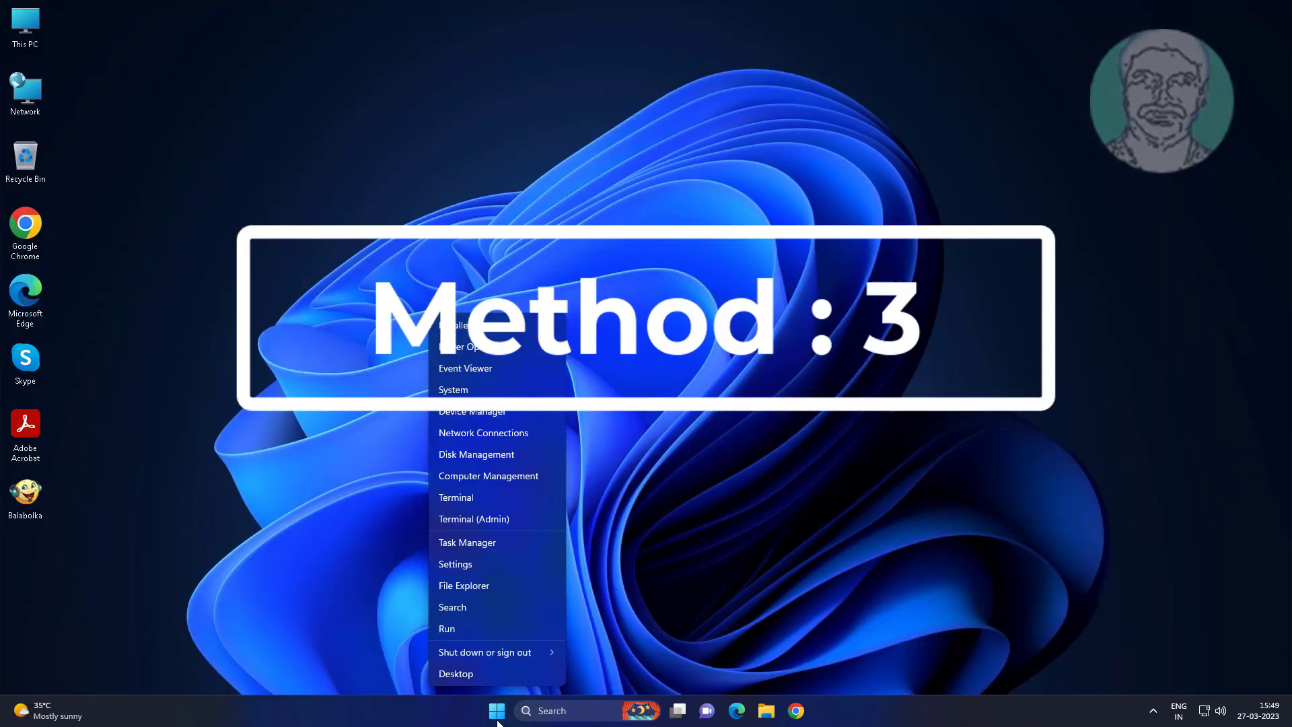
click(479, 627)
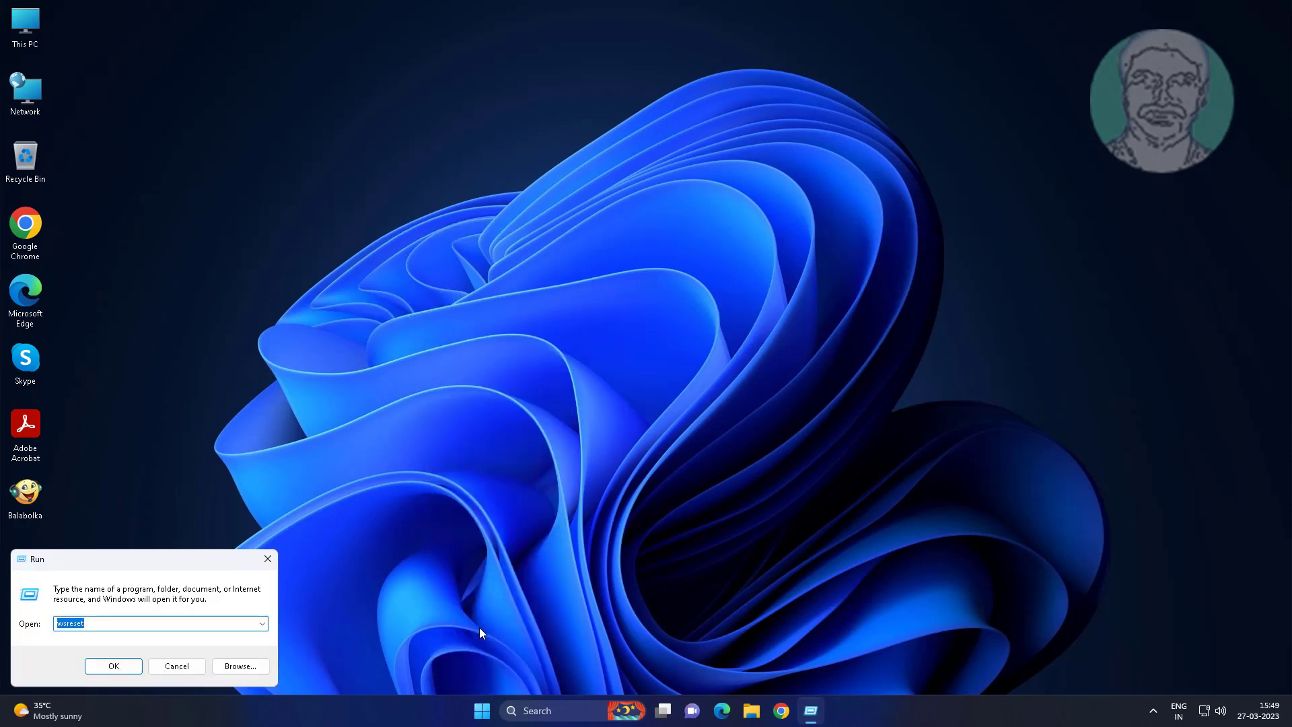
text(wsreset)
click(110, 670)
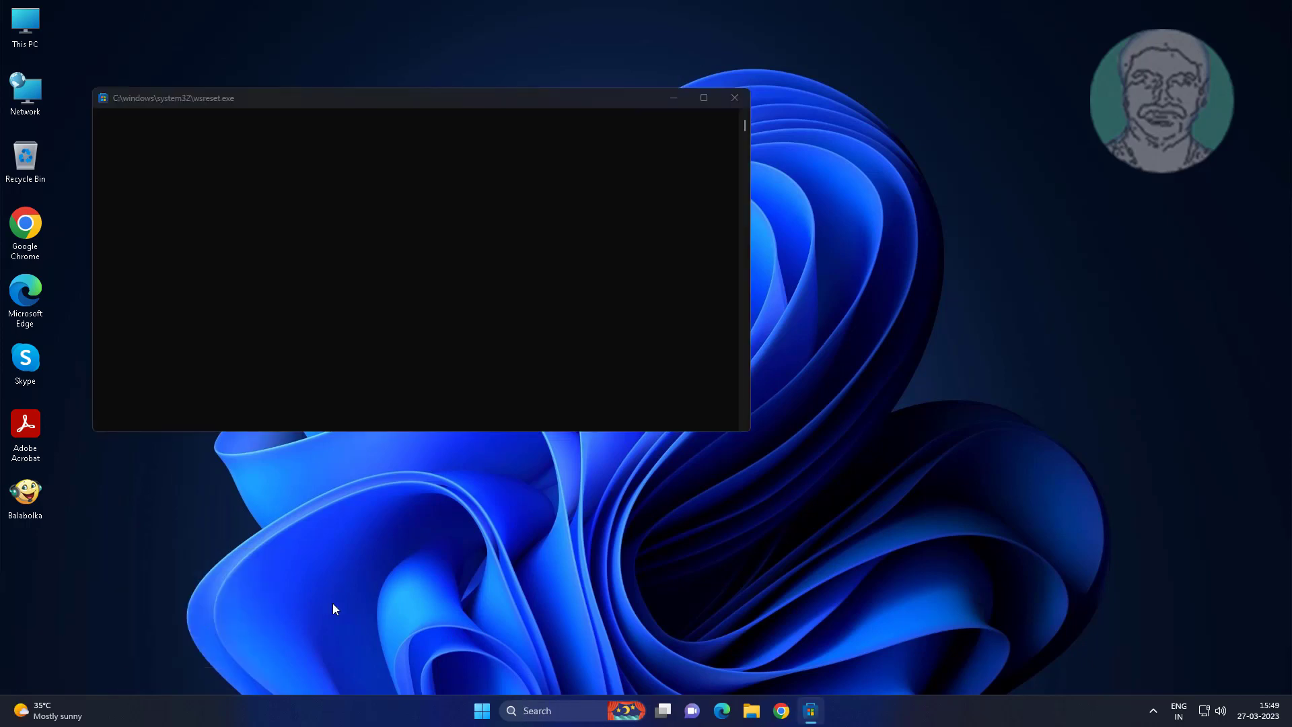
Search for cmd and launch Command Prompt as administrator, approving the UAC prompt.
click(563, 710)
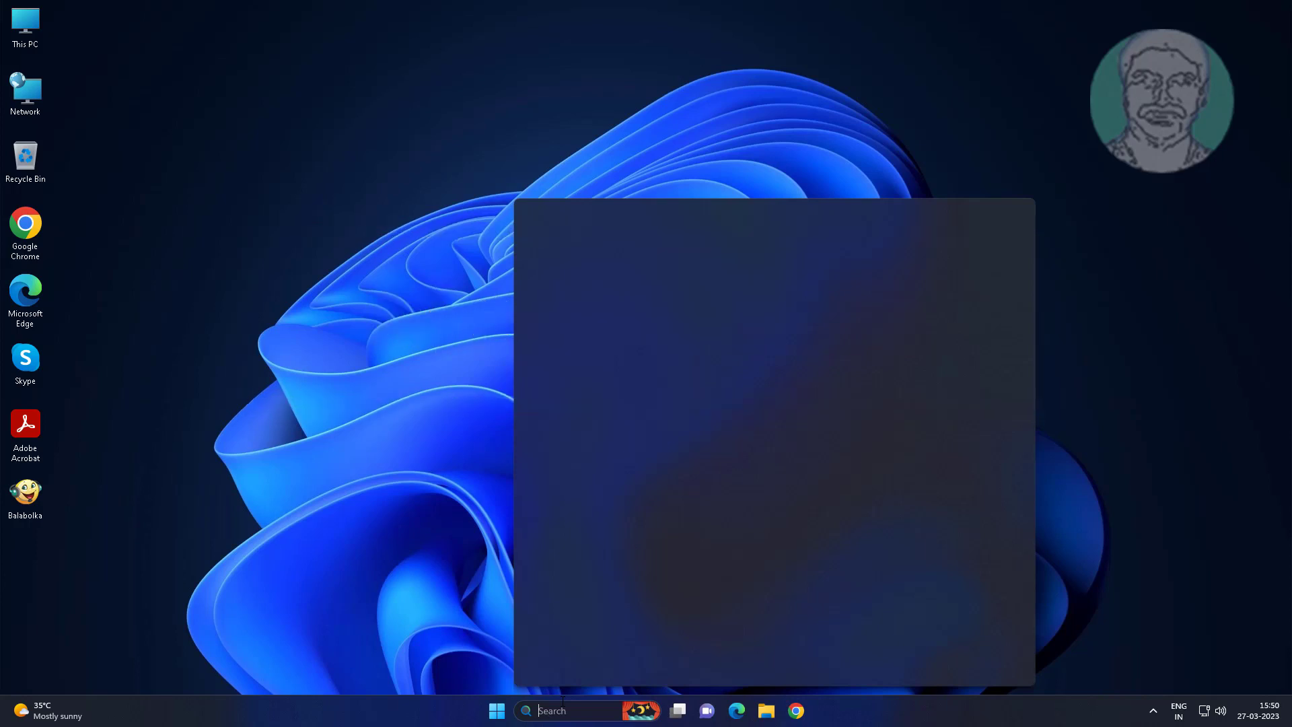
text(cmd)
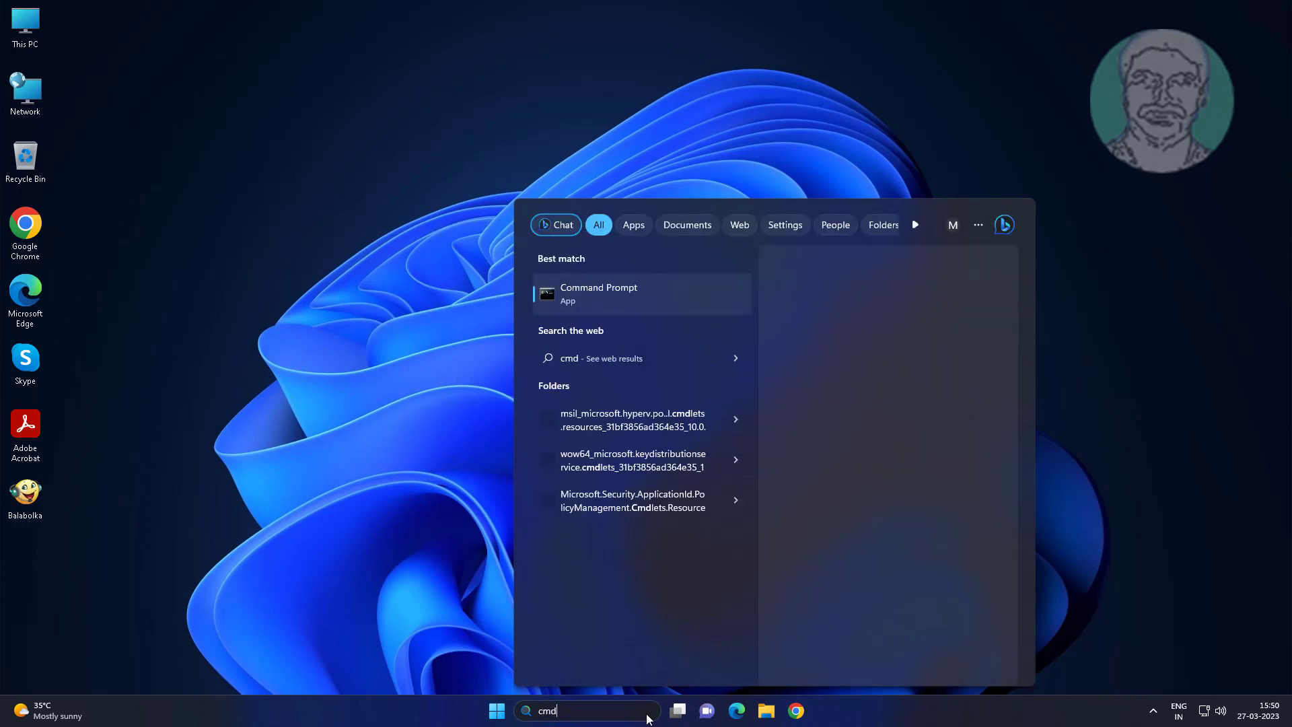
right_click(612, 292)
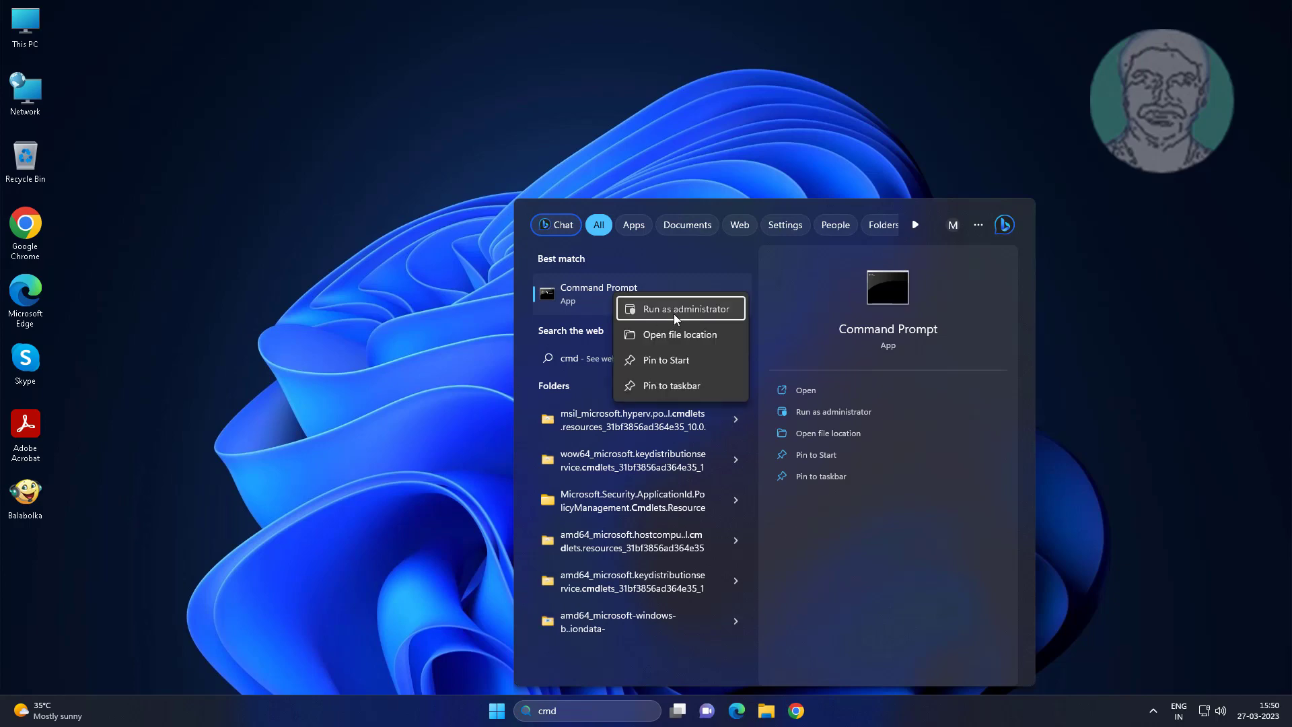
click(675, 314)
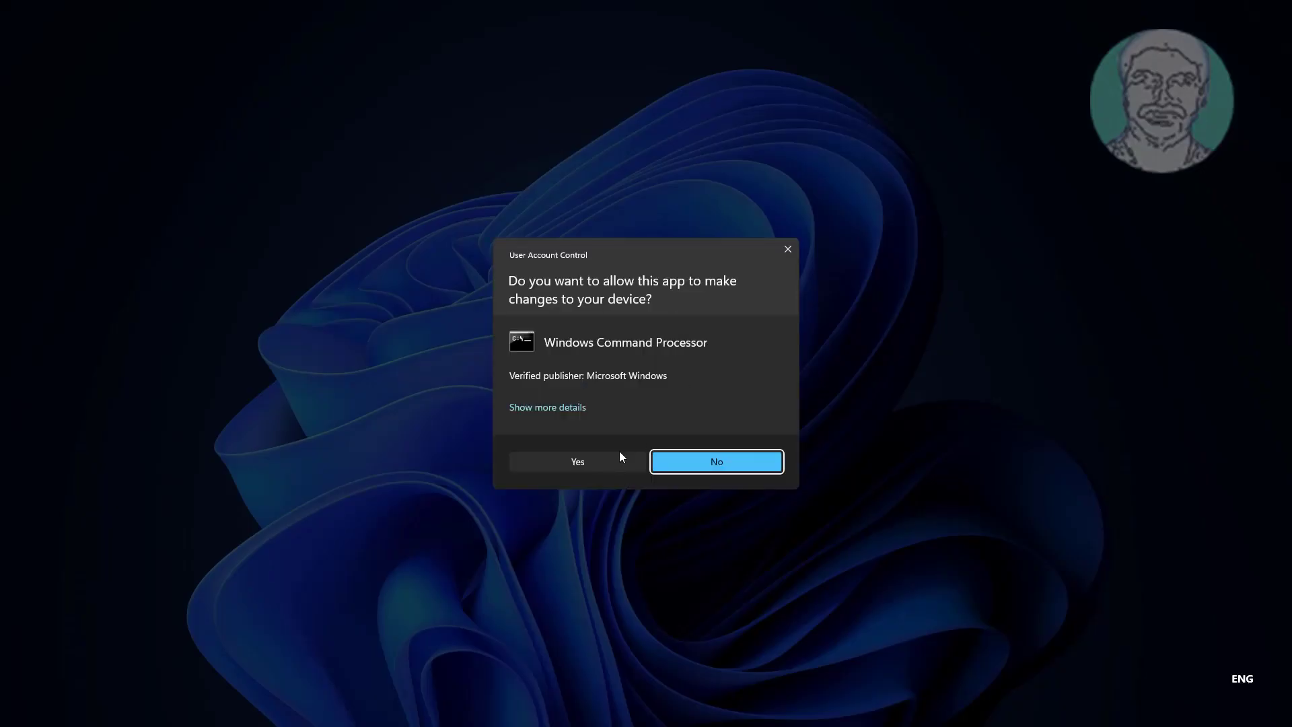
click(619, 457)
text(netsh int ip reset)
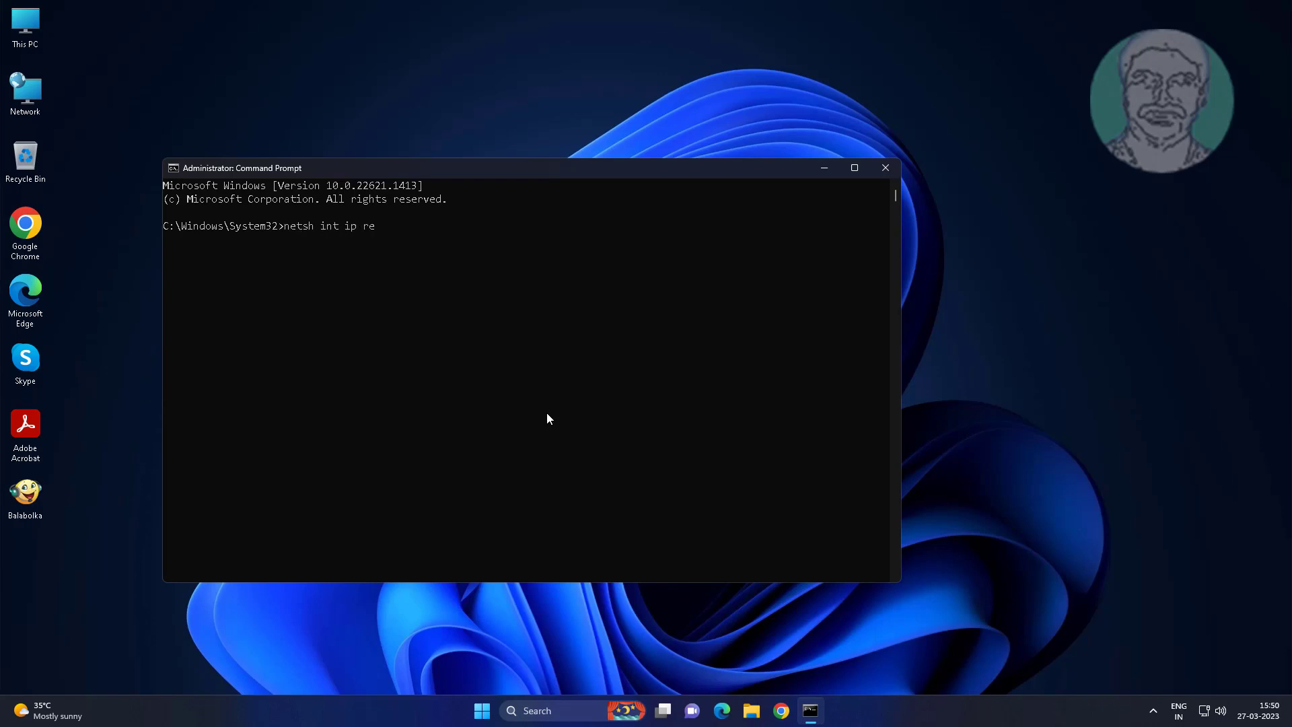
Run 'netsh int ip reset' and 'netsh winsock reset', then exit the console.
key(Return)
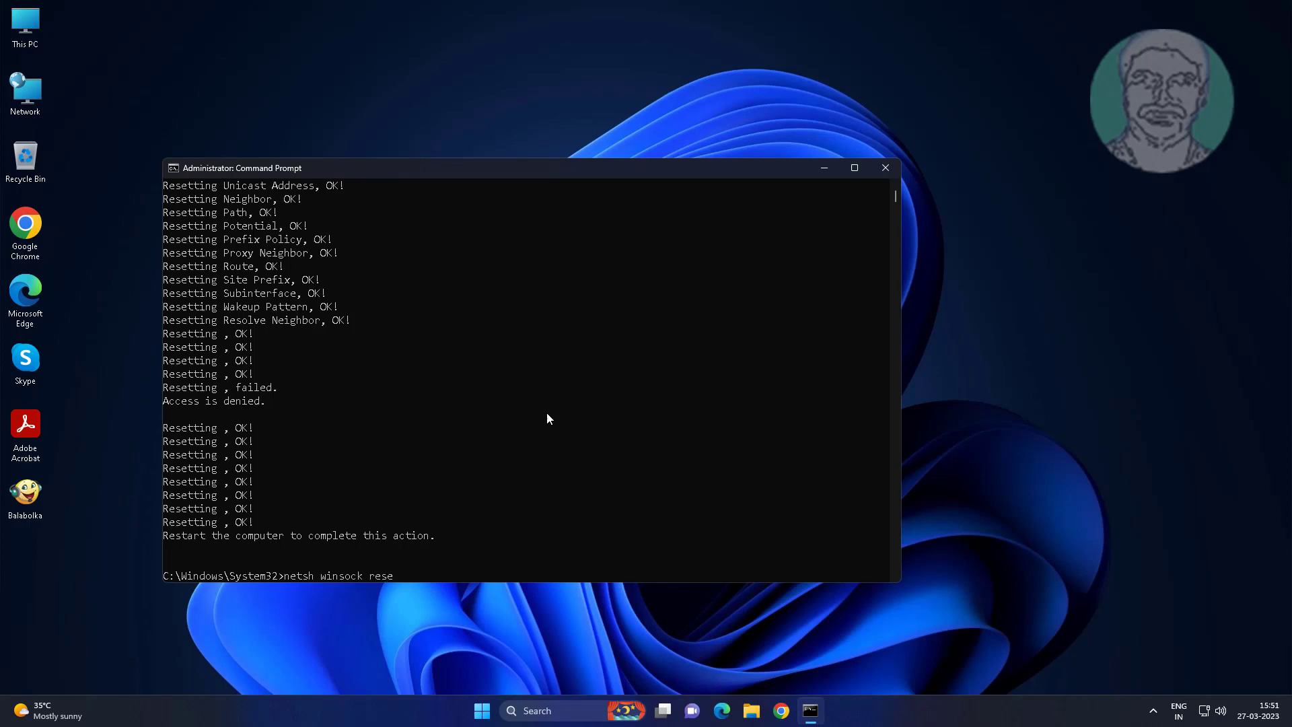
text(t)
key(Return)
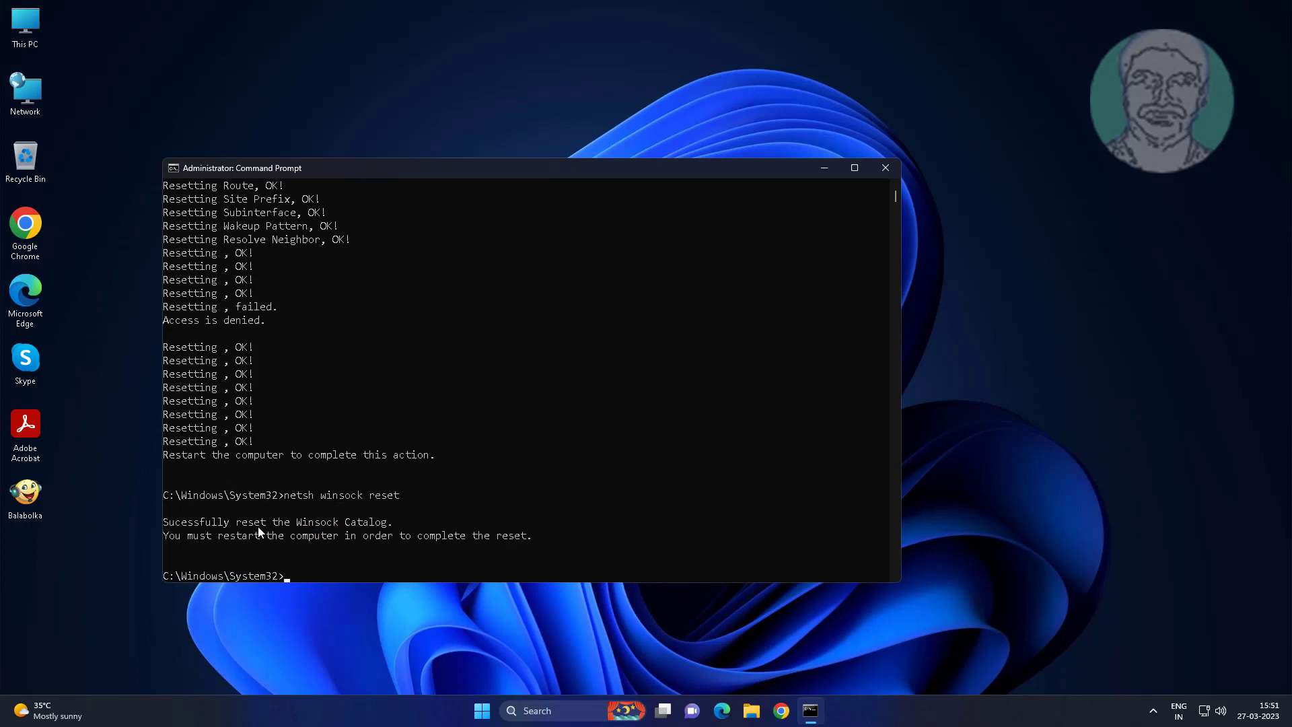
drag(171, 535, 524, 551)
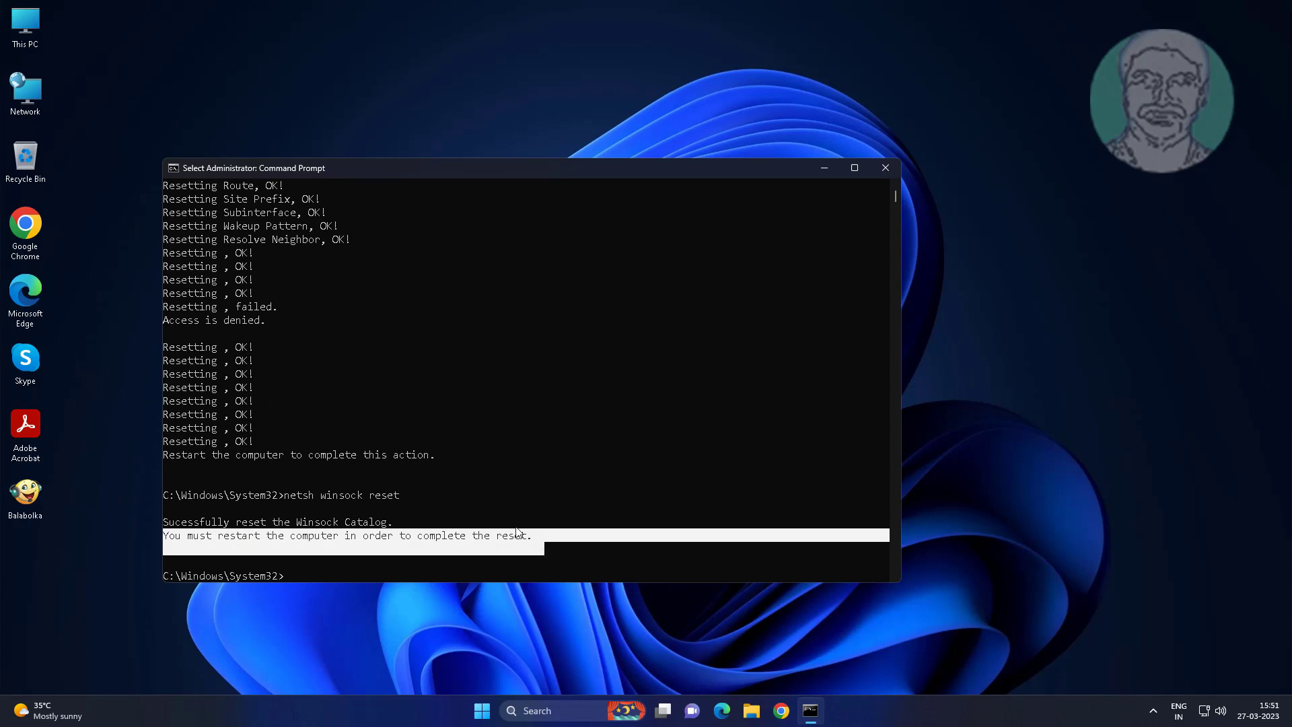
text(exit)
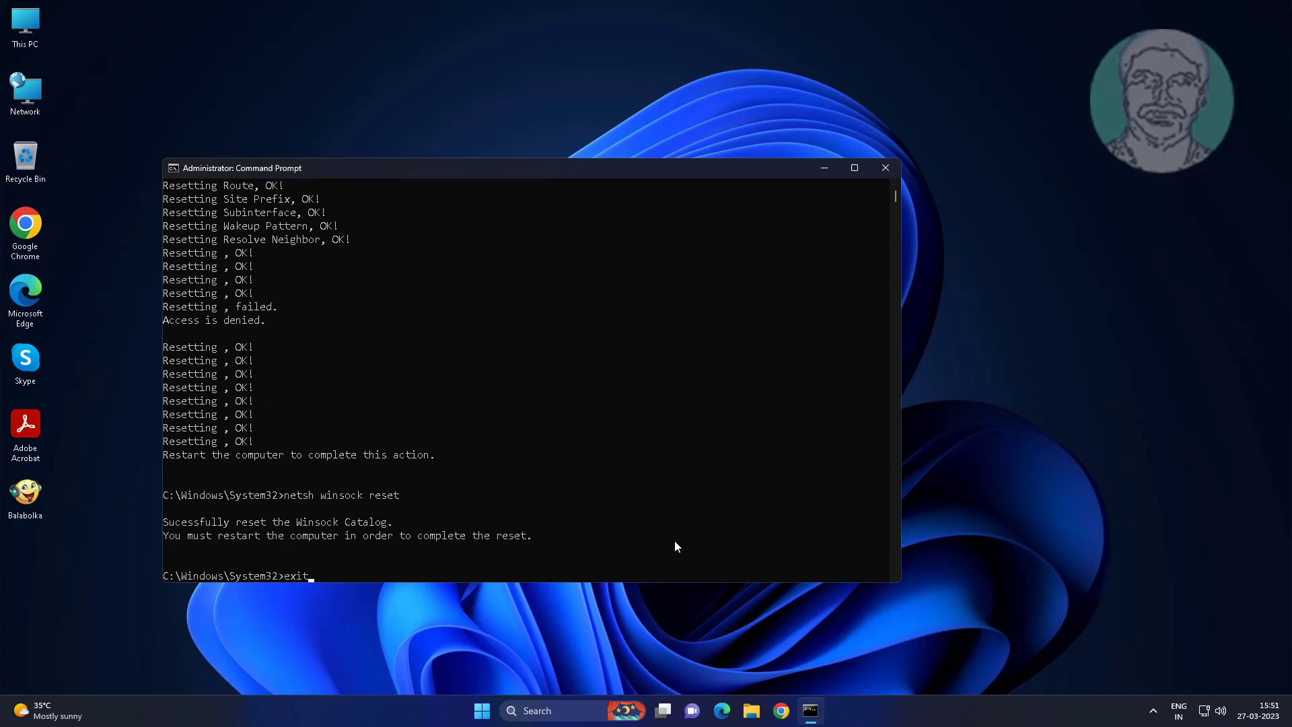
key(Return)
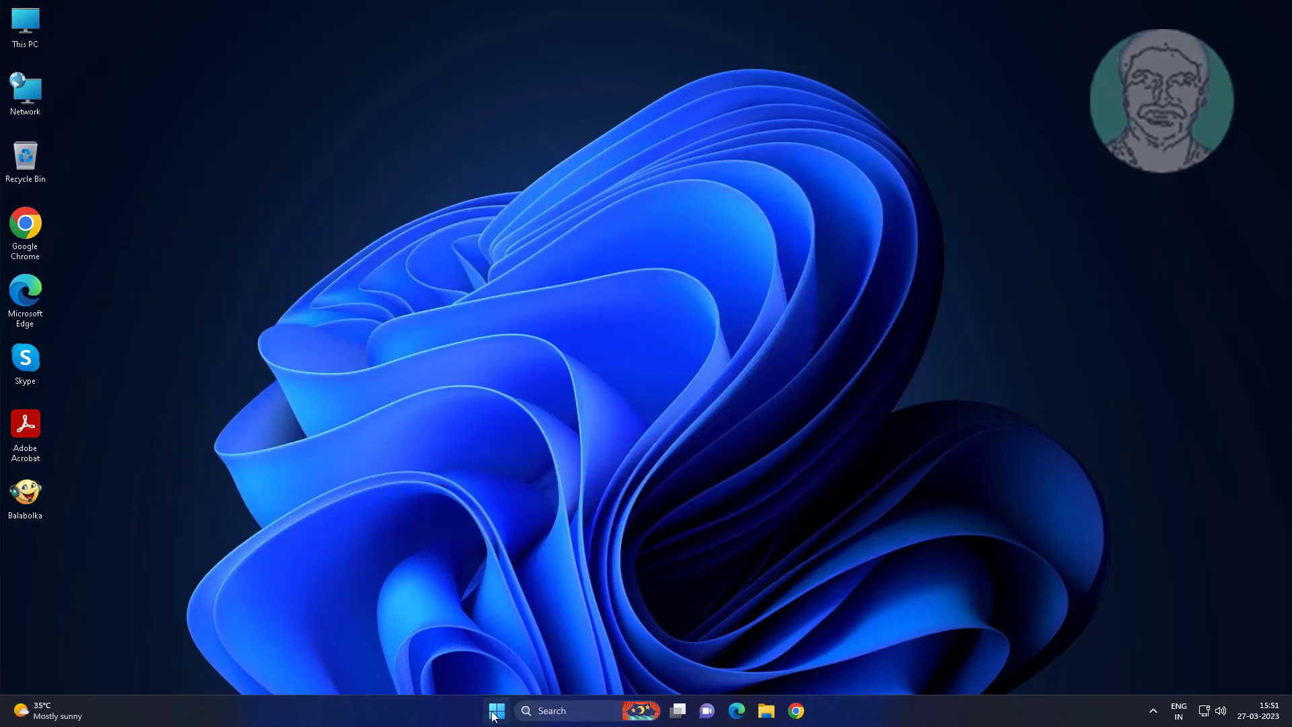
Restart the computer from Start, then reopen Settings on the System page.
click(496, 712)
click(820, 667)
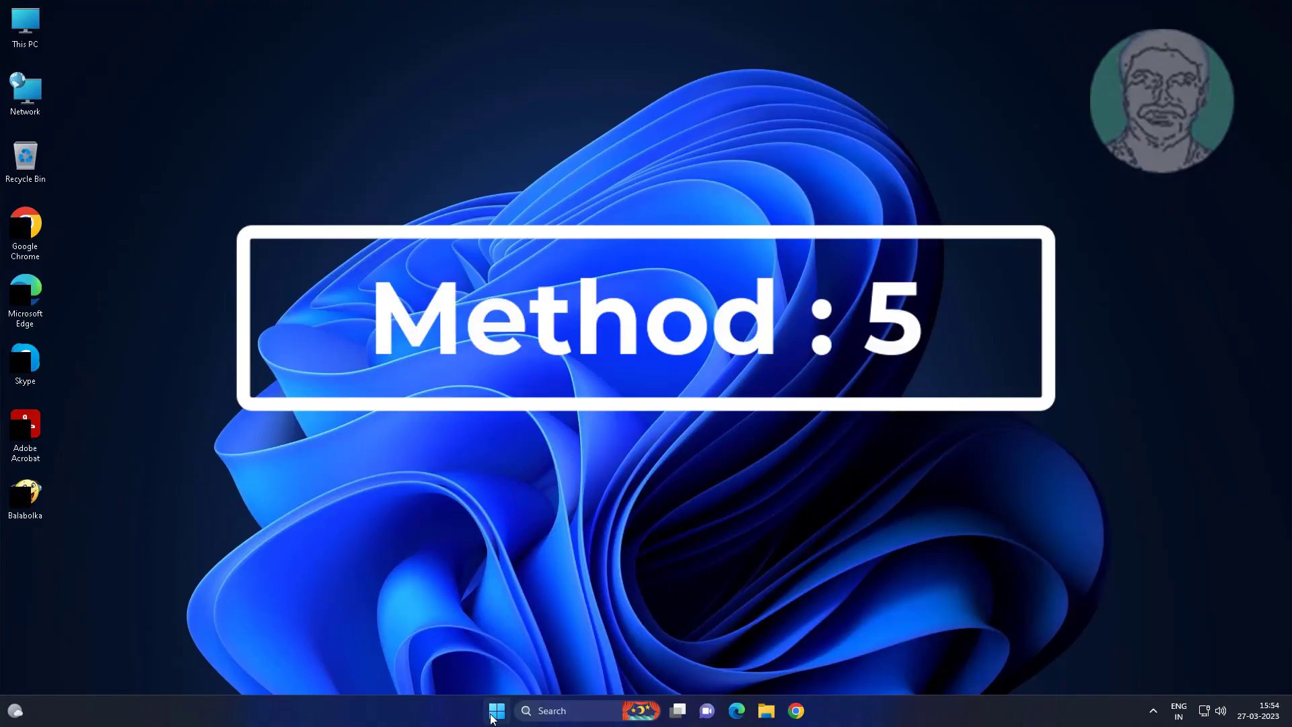
click(496, 712)
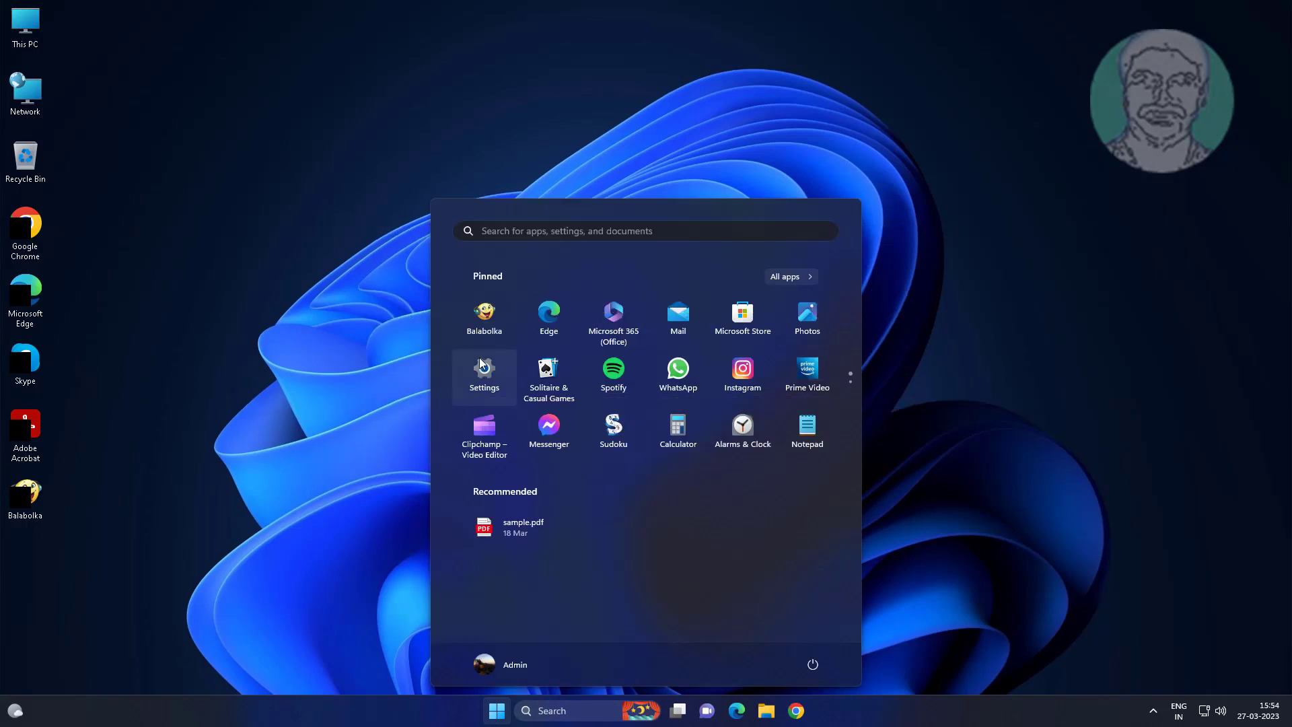
click(483, 365)
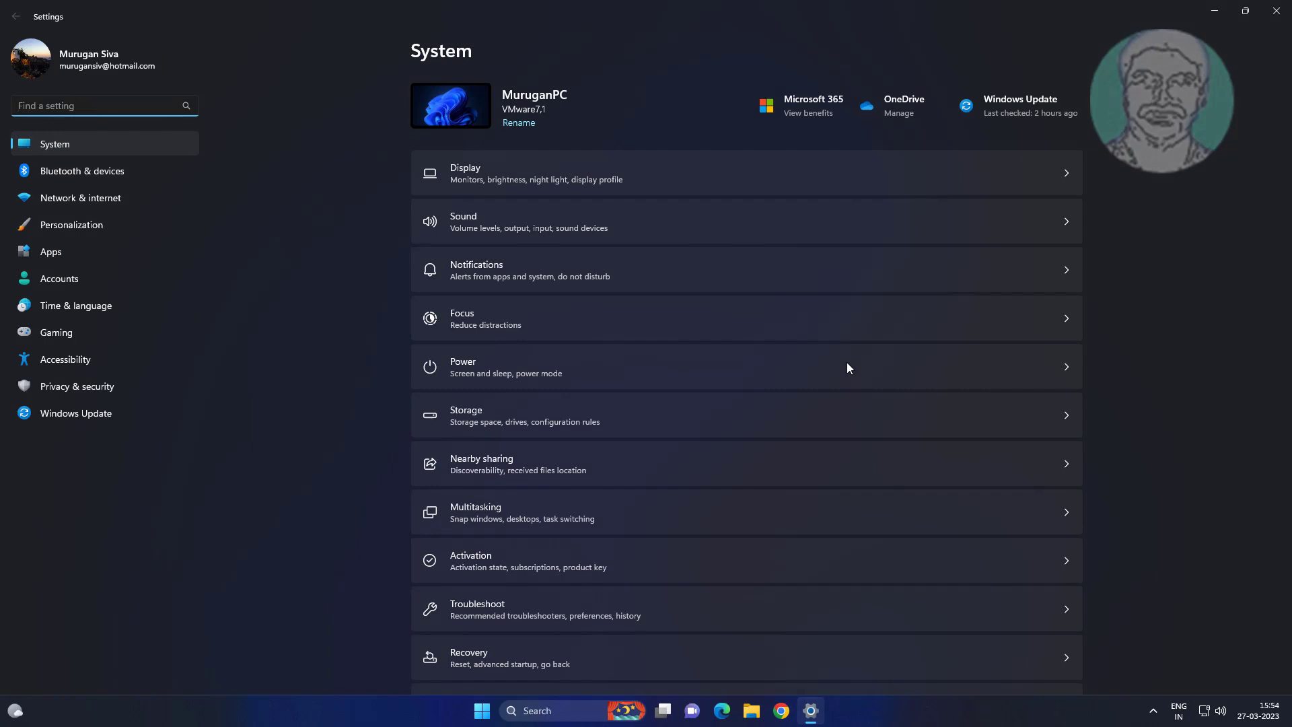
Go to Network & internet > Advanced network settings > Network reset and confirm Reset now.
click(120, 199)
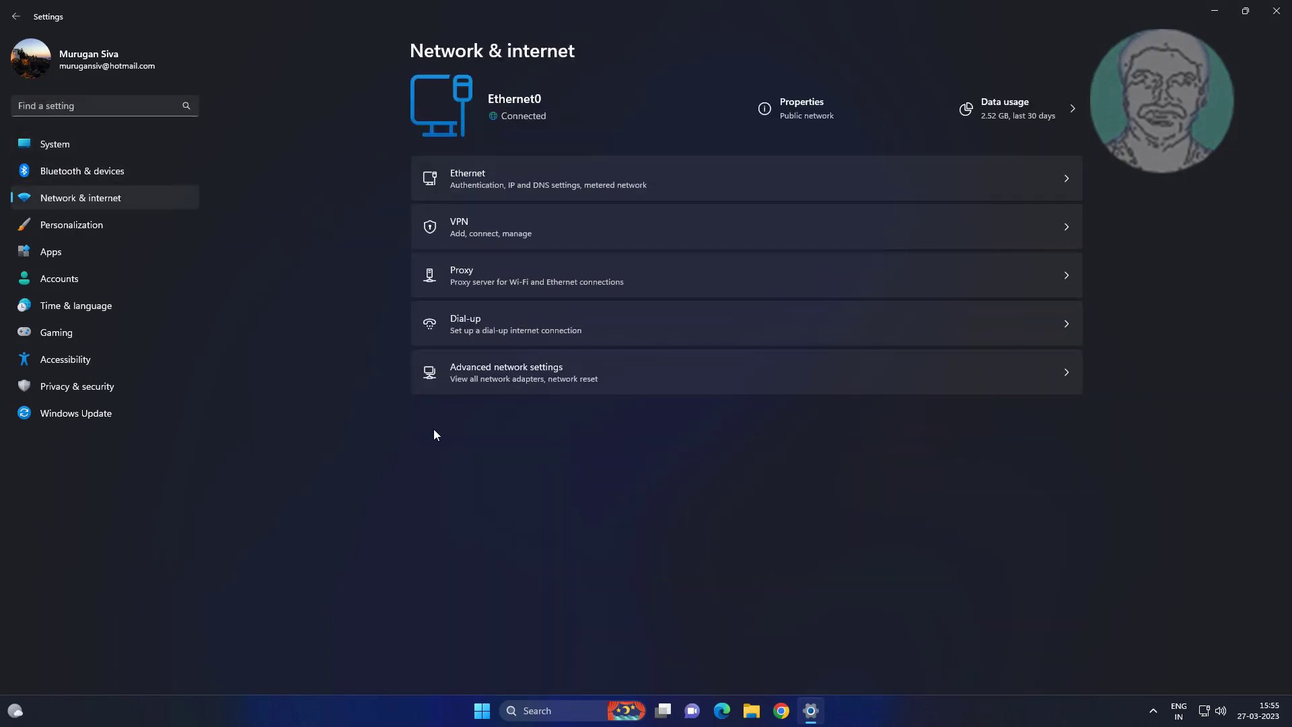
click(574, 370)
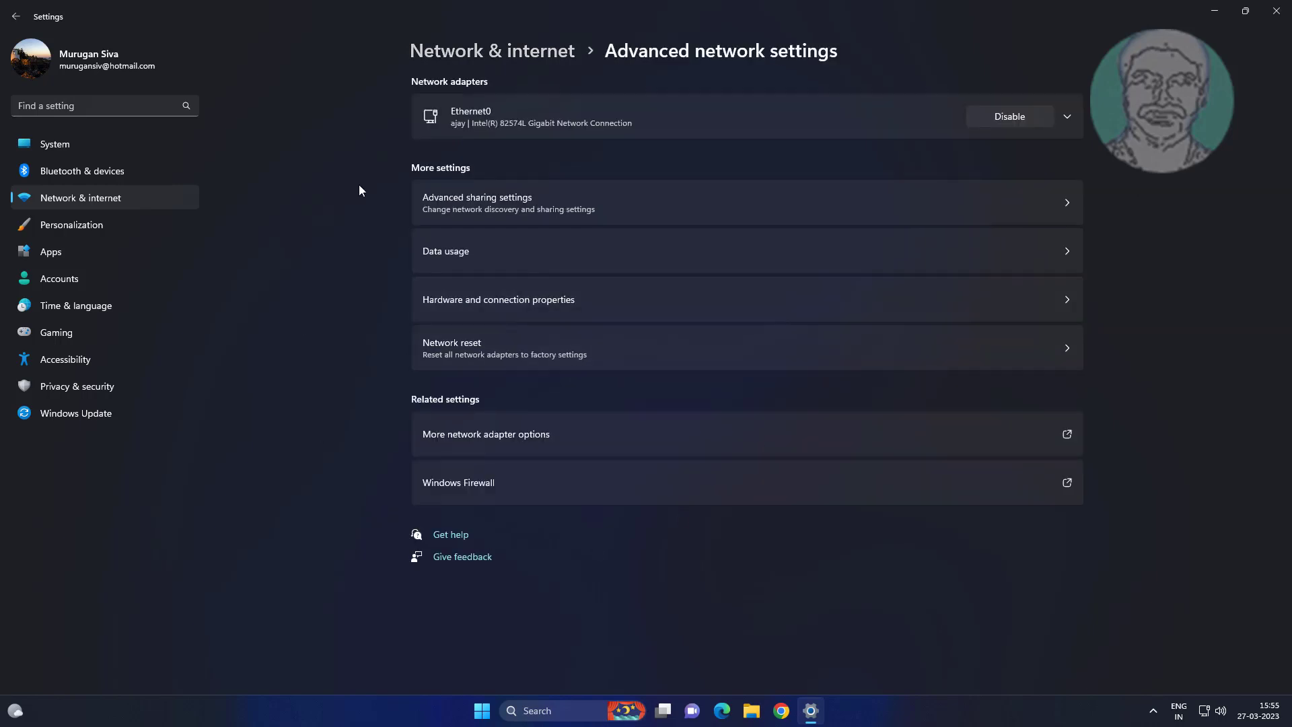
click(519, 353)
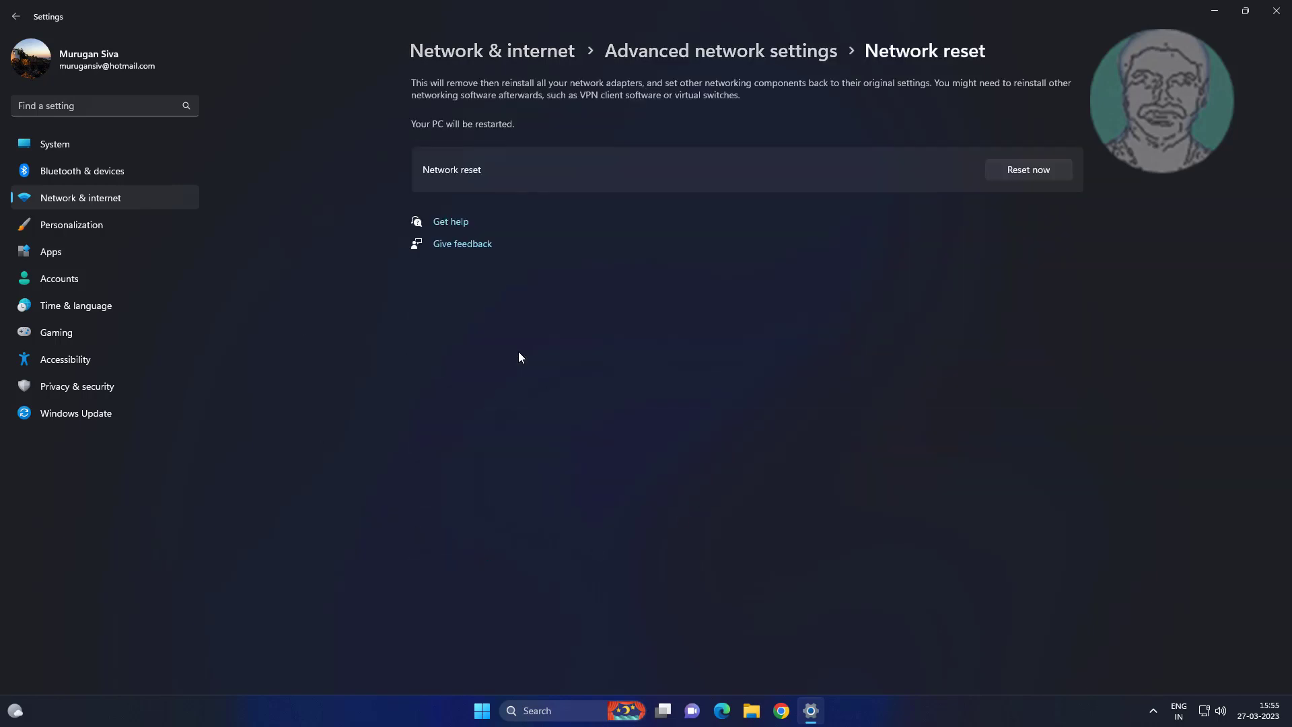
click(1032, 169)
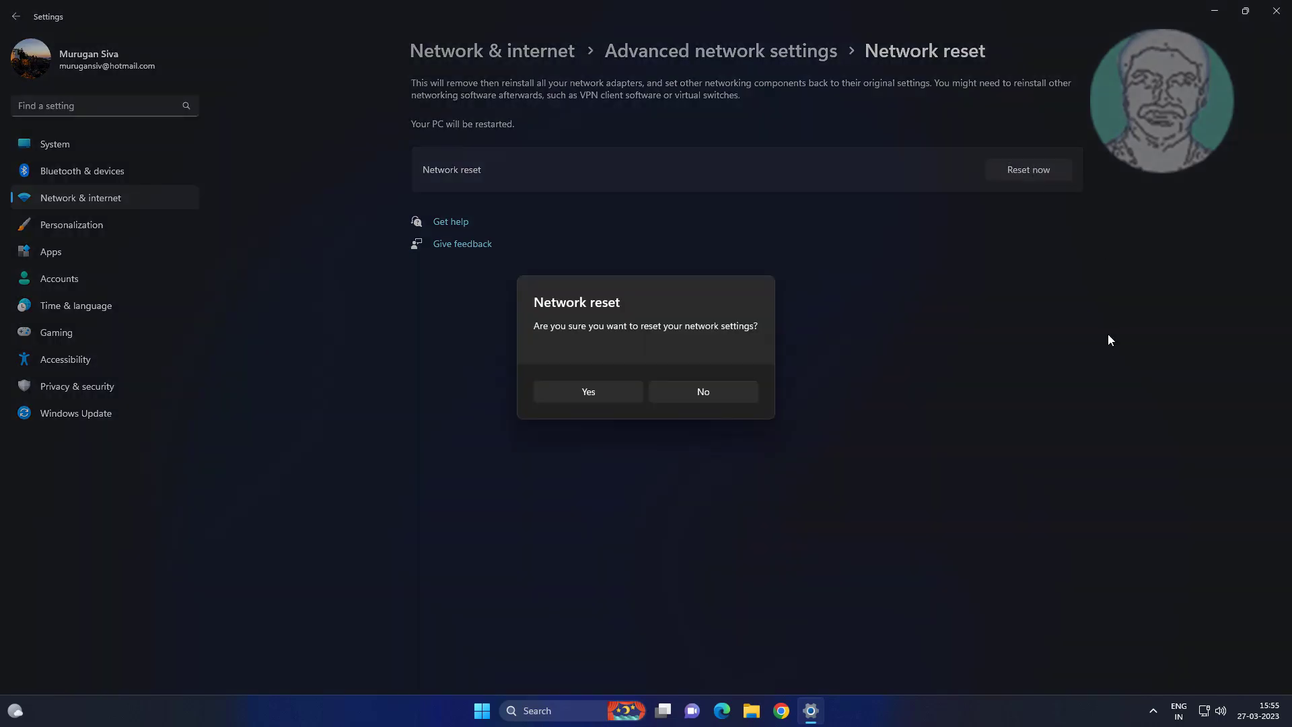
click(588, 390)
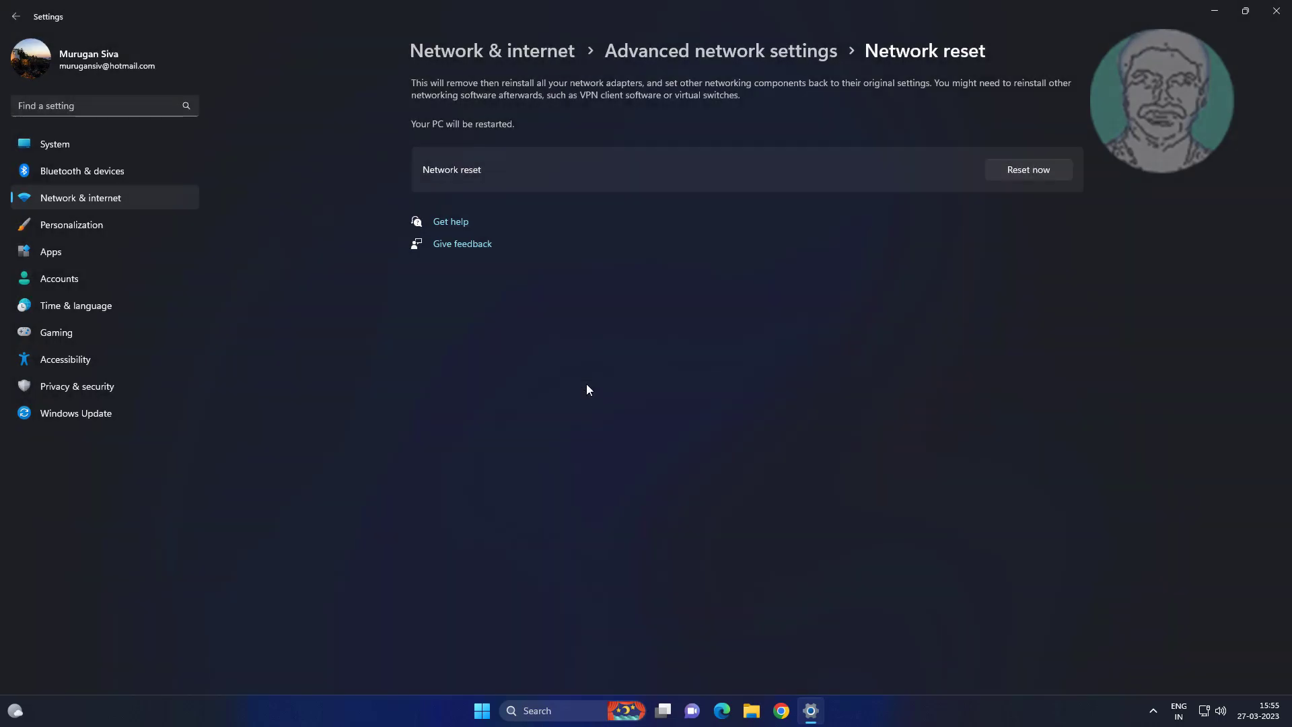